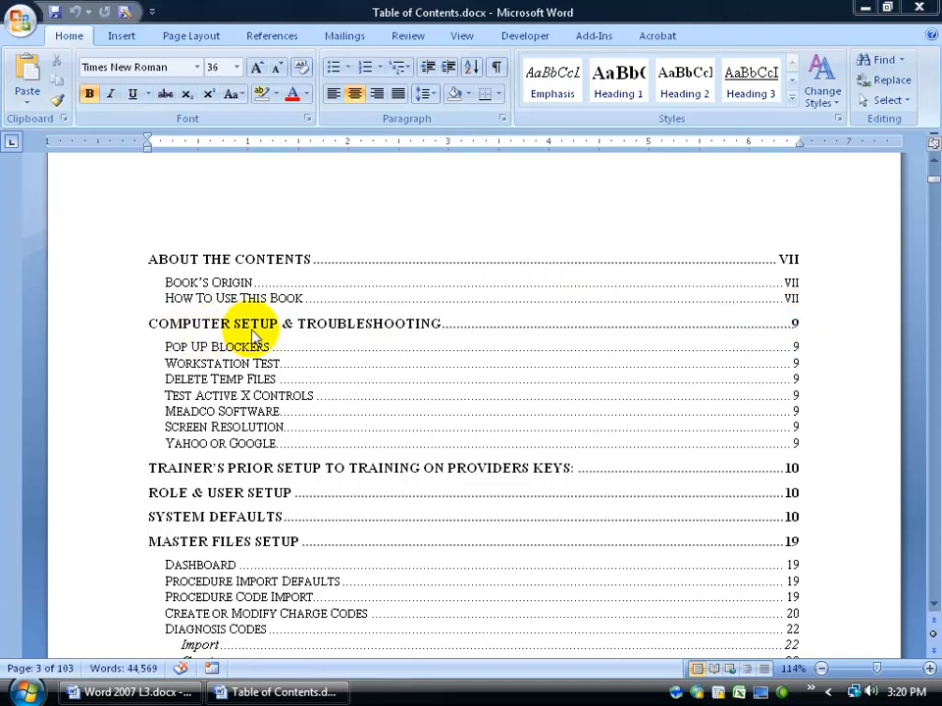
right_click(326, 333)
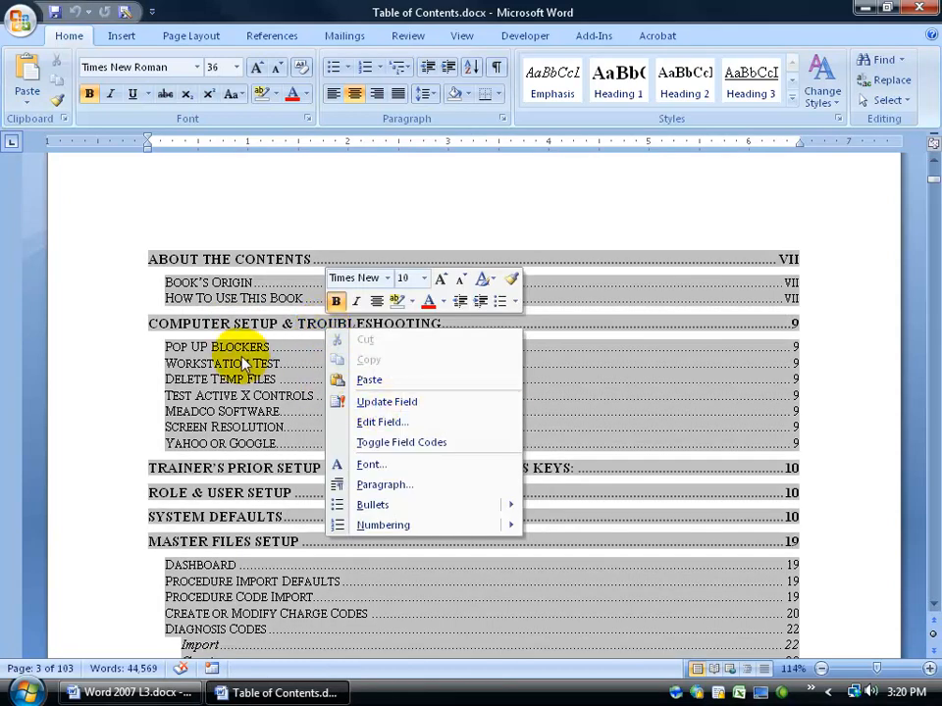
left_click(174, 337)
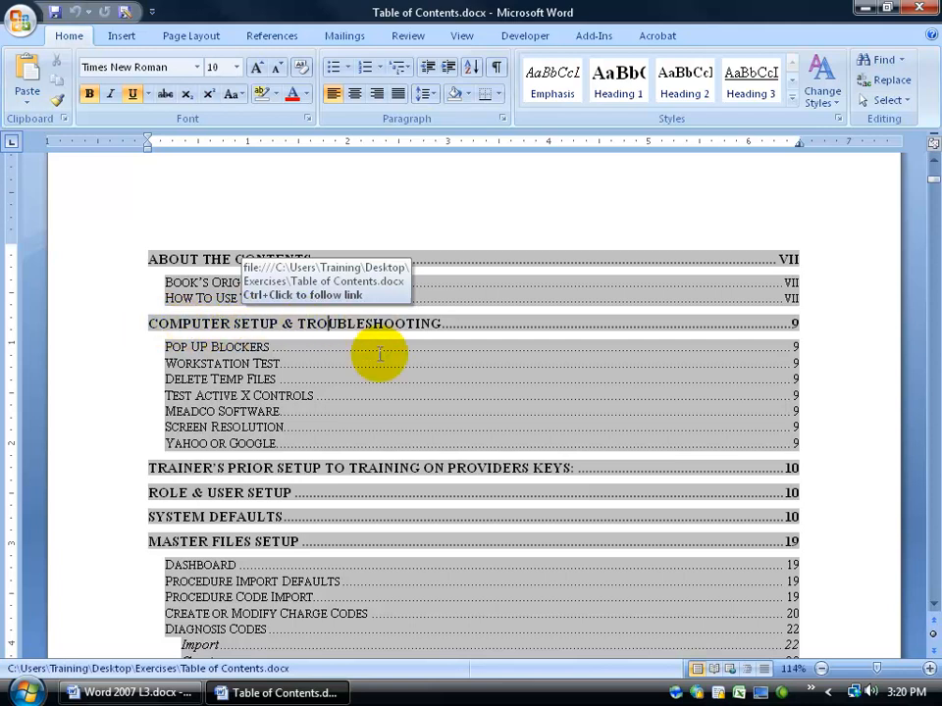
left_click(331, 325)
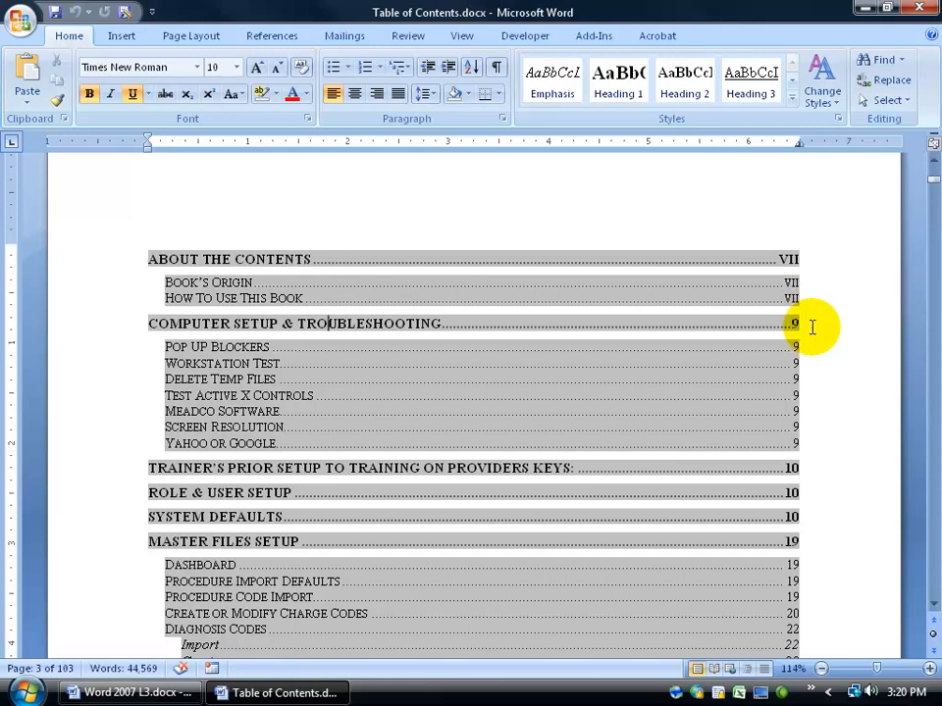
right_click(638, 323)
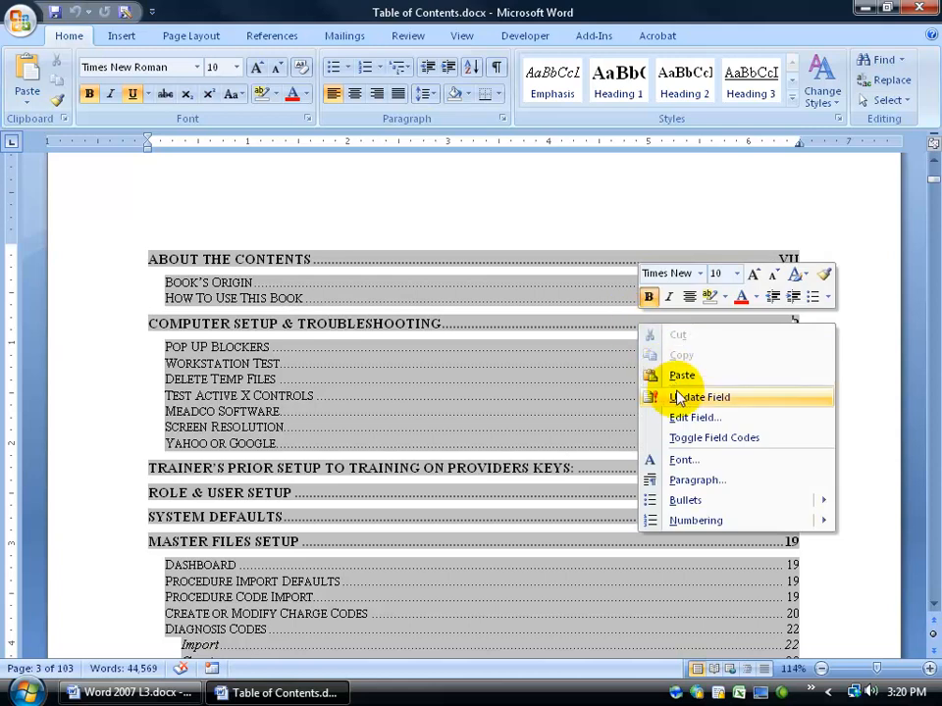
left_click(843, 308)
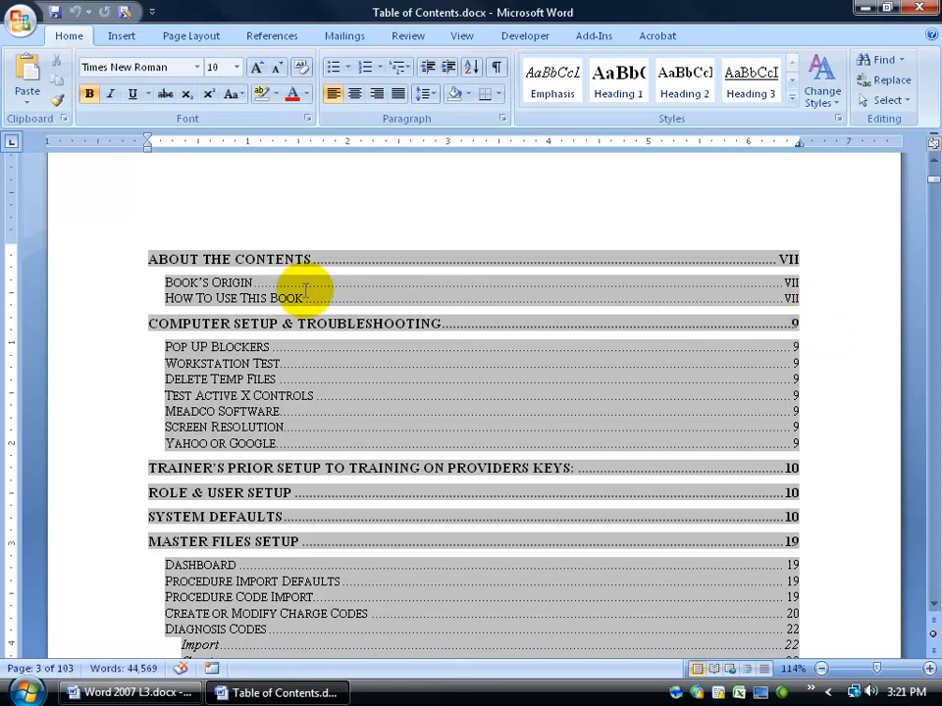
right_click(337, 325)
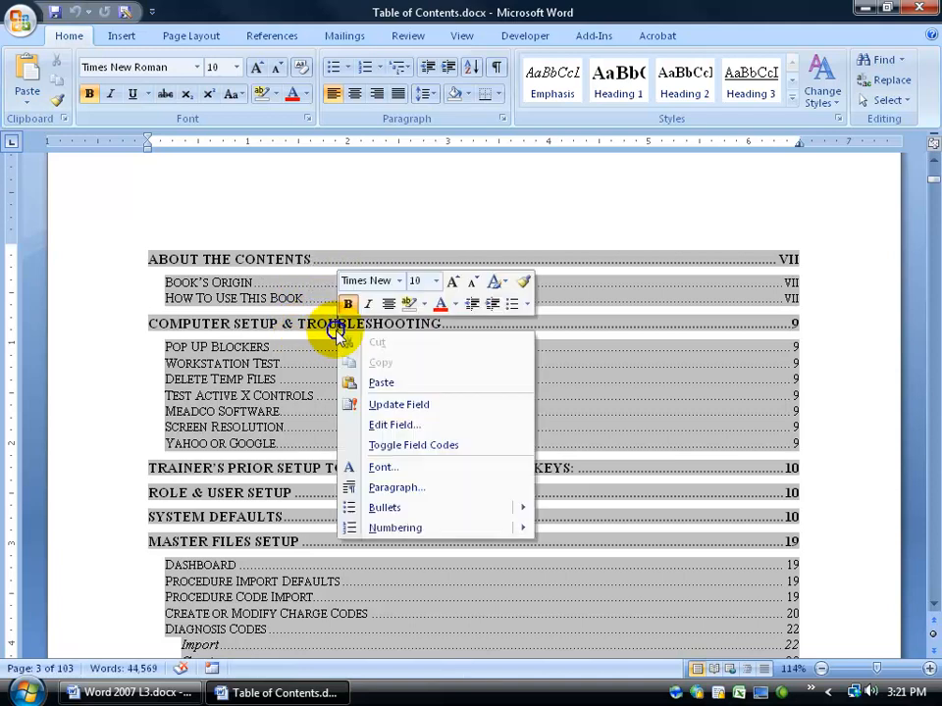
left_click(109, 373)
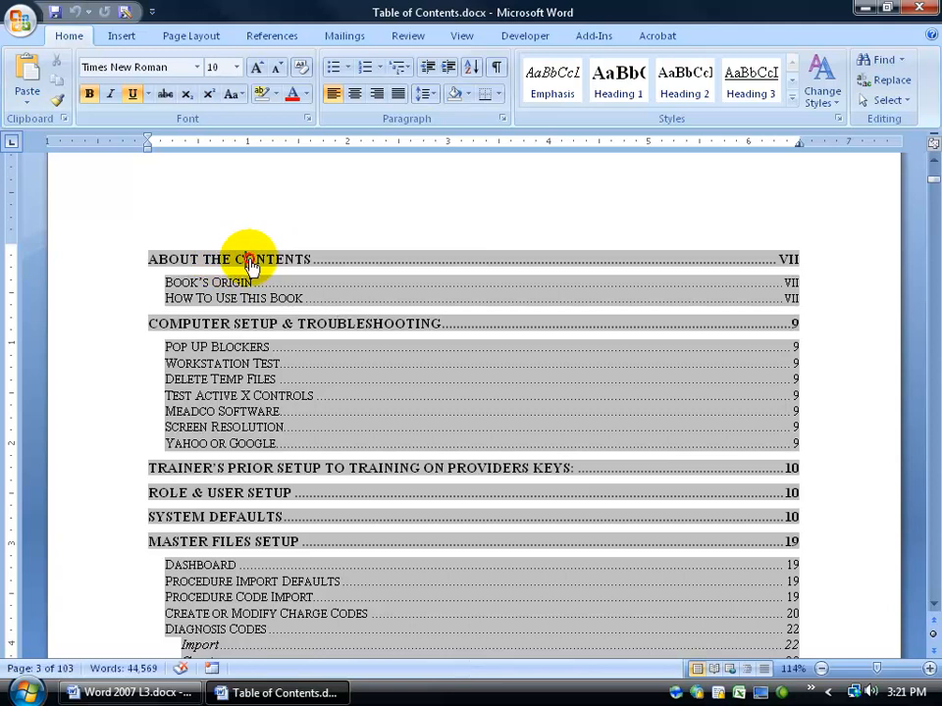
Follow the table of contents link to "About The Contents" and check the styles of that heading and of "Book's Origin".
left_click(252, 265, "ctrl")
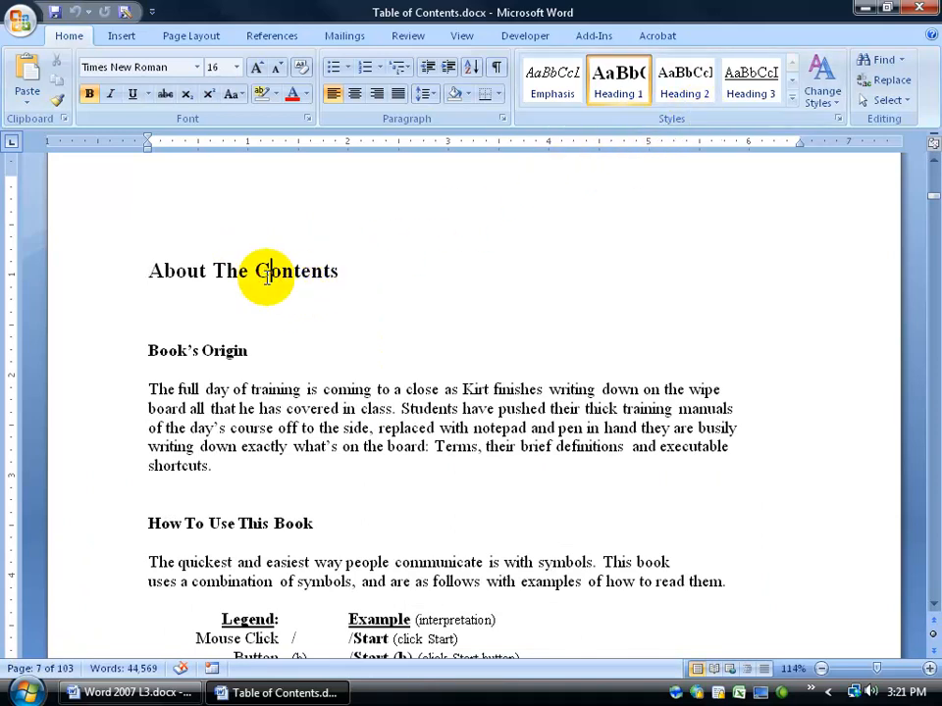
left_click(228, 276)
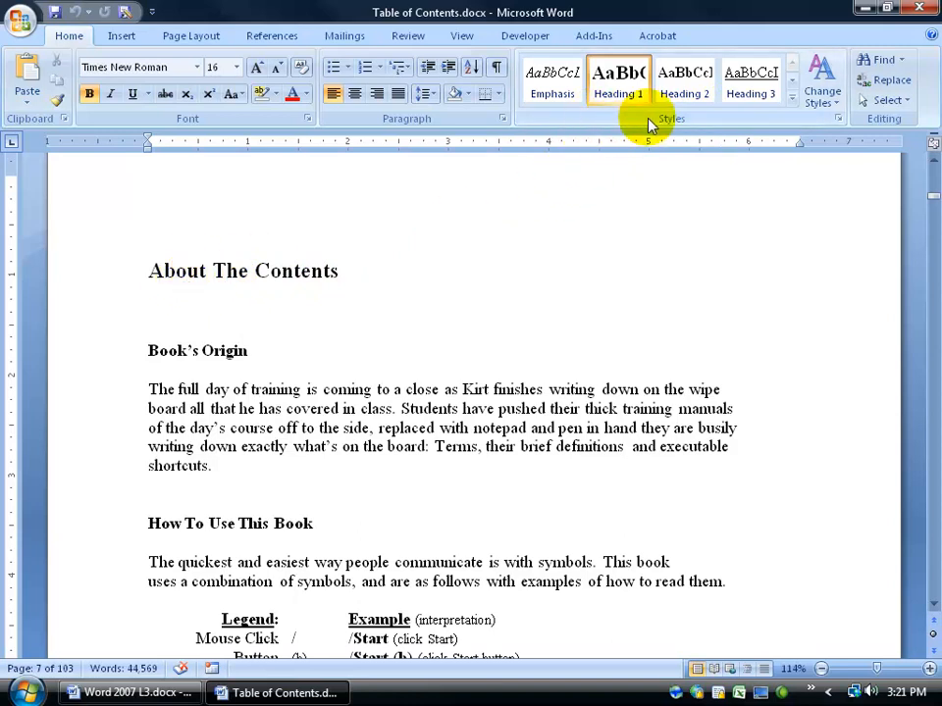
left_click(232, 349)
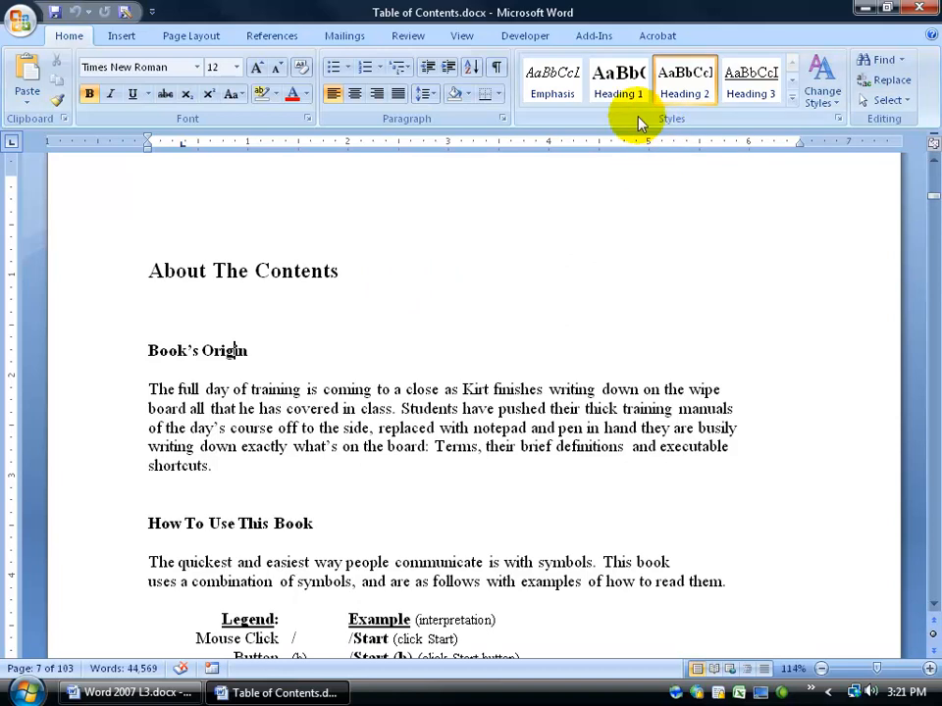
Add the line "I want this to appear in TOC" in the blank space below "About The Contents" and remove its bold formatting.
left_click(274, 300)
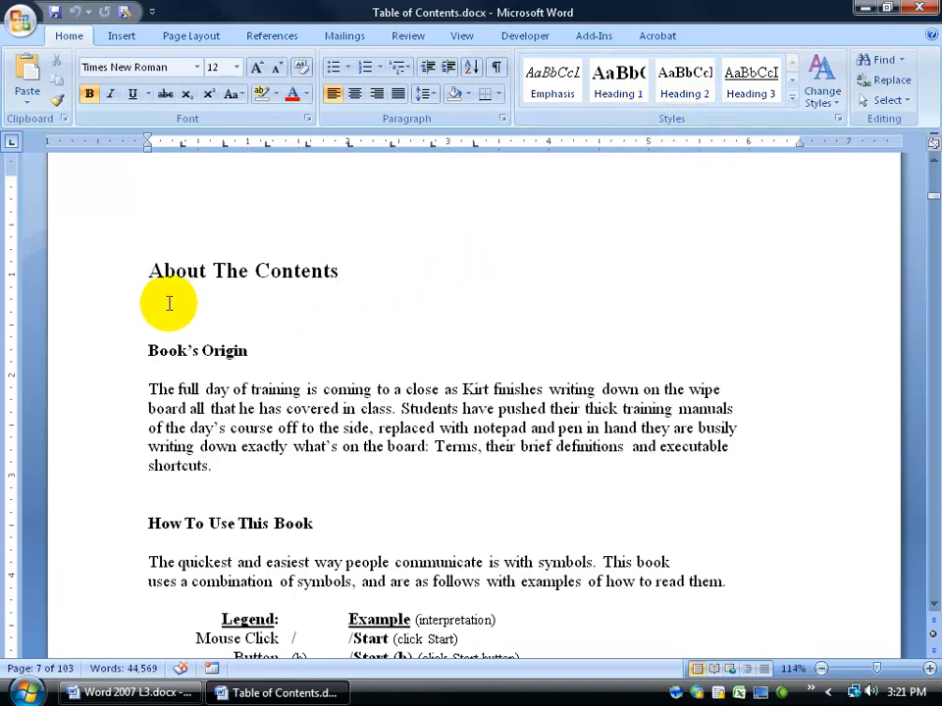
type("I want this to appear in TOC")
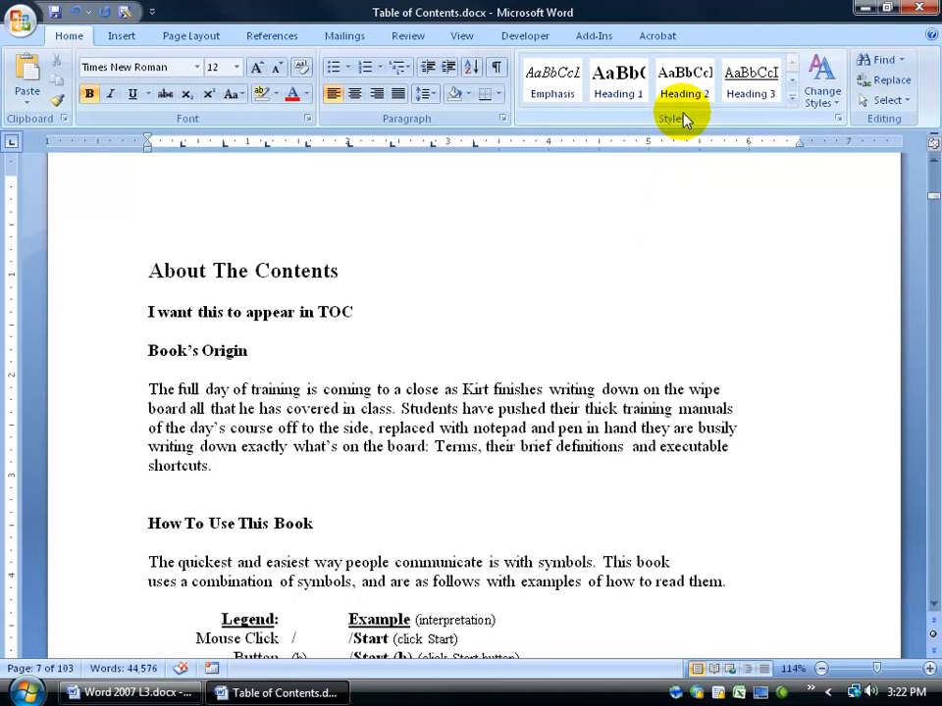
left_click(792, 99)
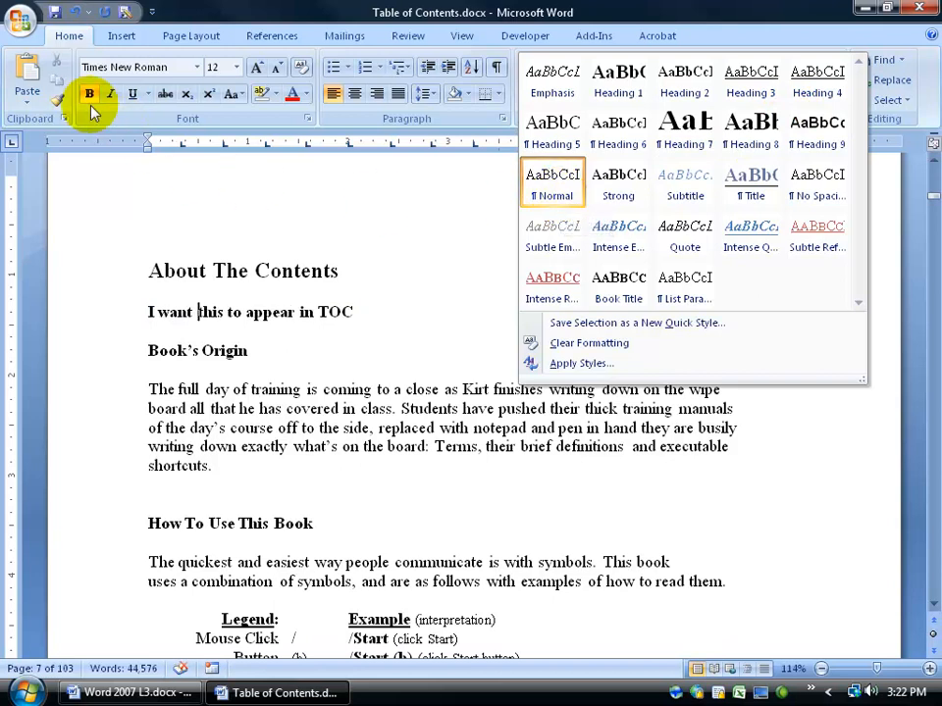
left_click(378, 316)
left_click_drag(378, 316, 151, 315)
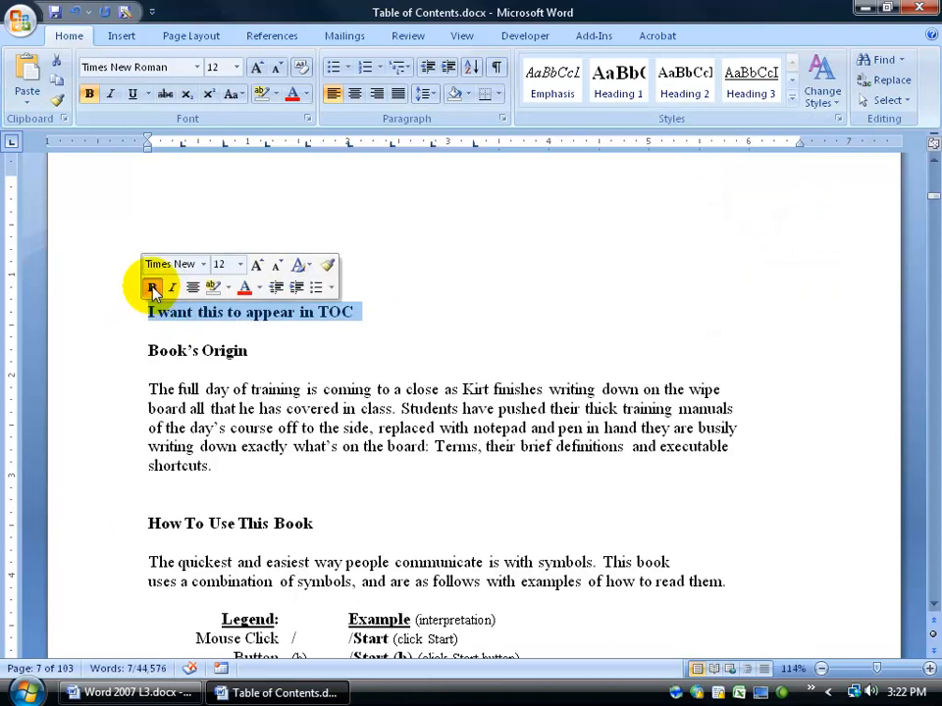
left_click(152, 288)
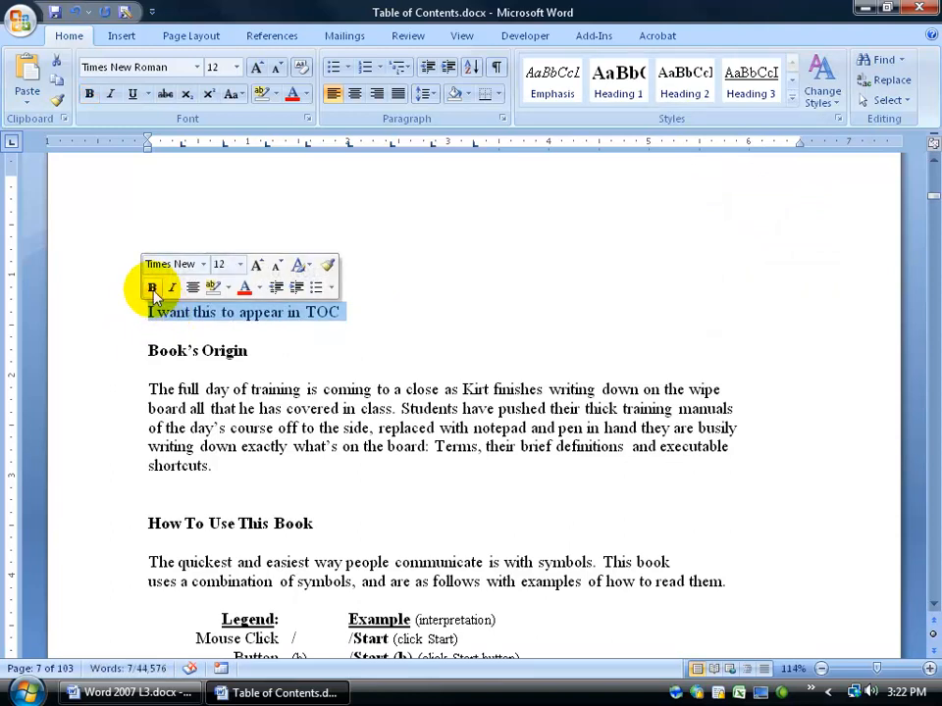
Apply the Heading 1 style to the line "I want this to appear in TOC".
left_click(165, 312)
left_click_drag(338, 312, 150, 310)
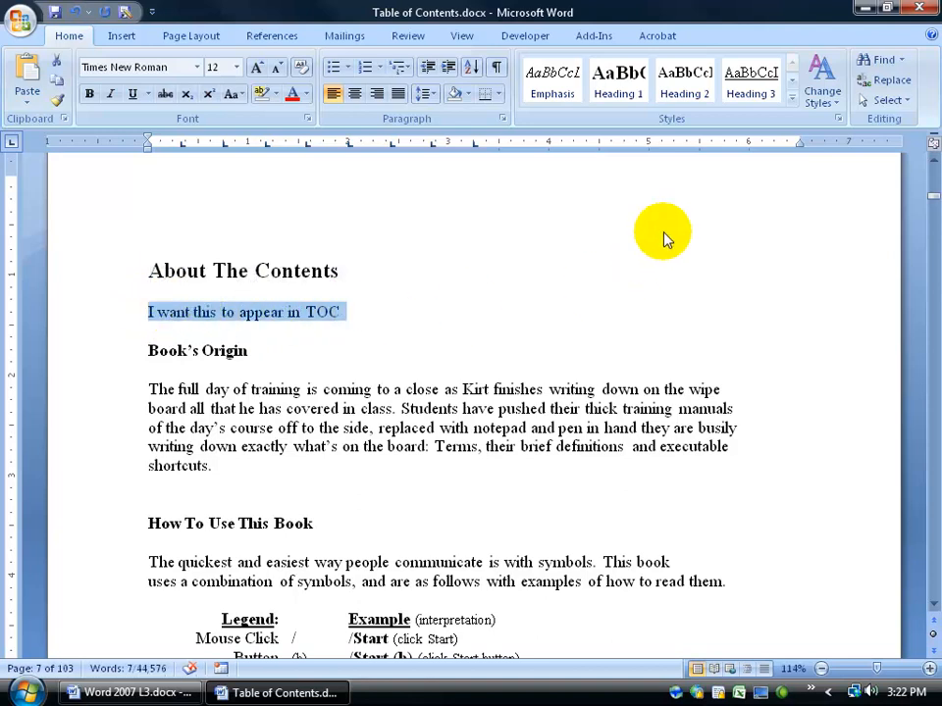
left_click(624, 86)
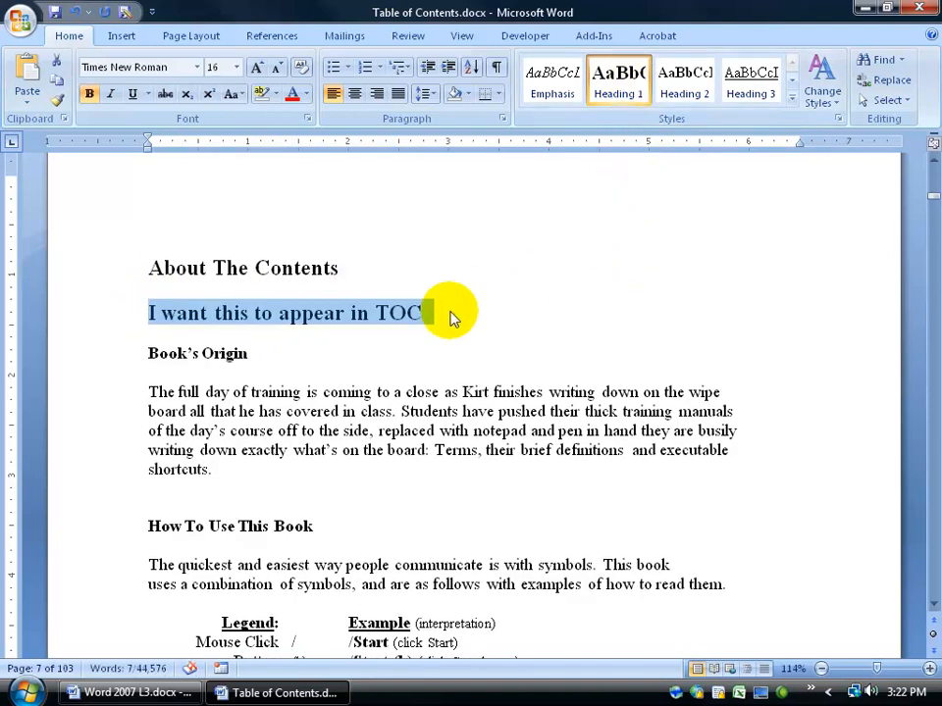
left_click(402, 312)
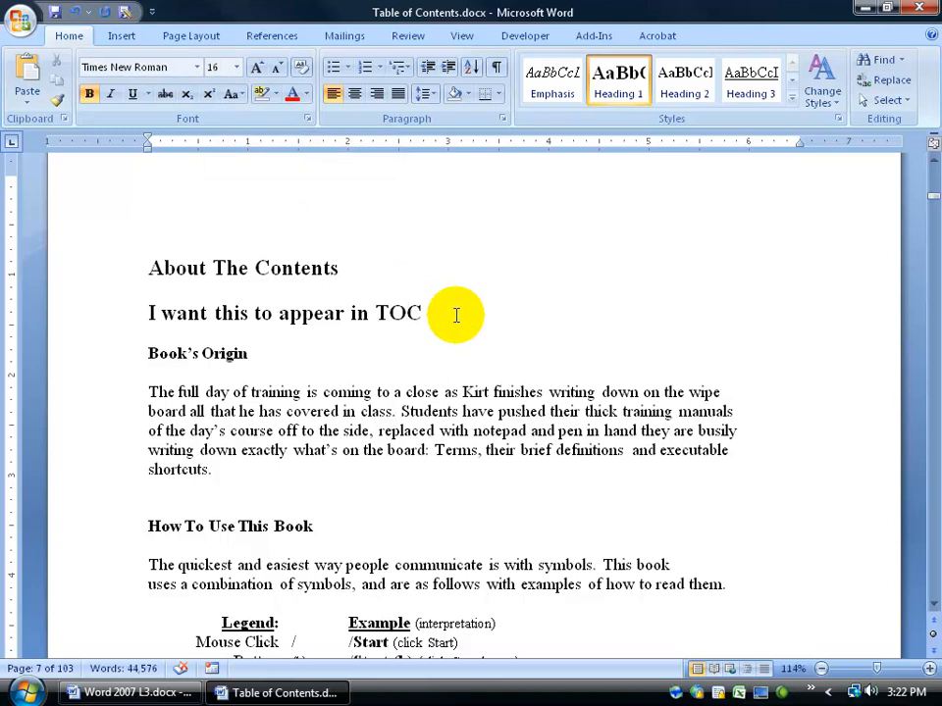
left_click_drag(457, 315, 149, 312)
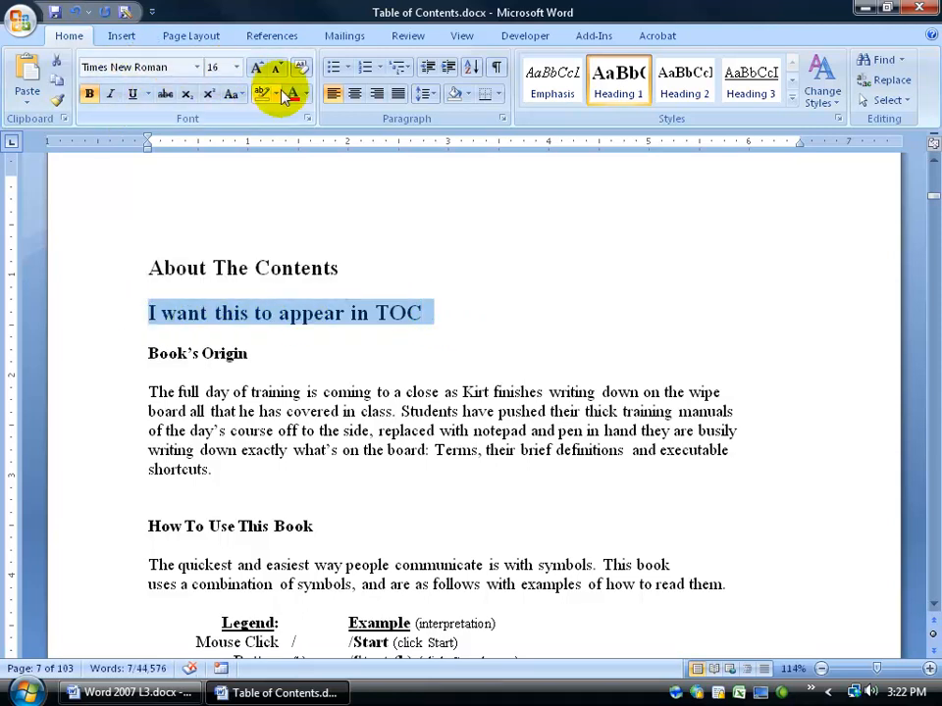
left_click(306, 95)
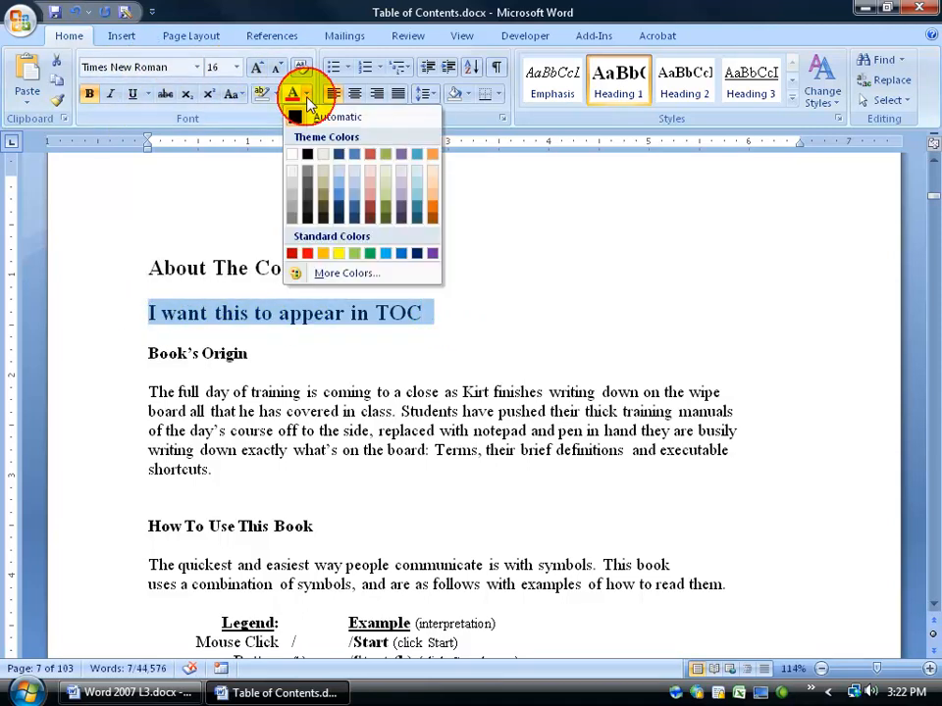
left_click(342, 182)
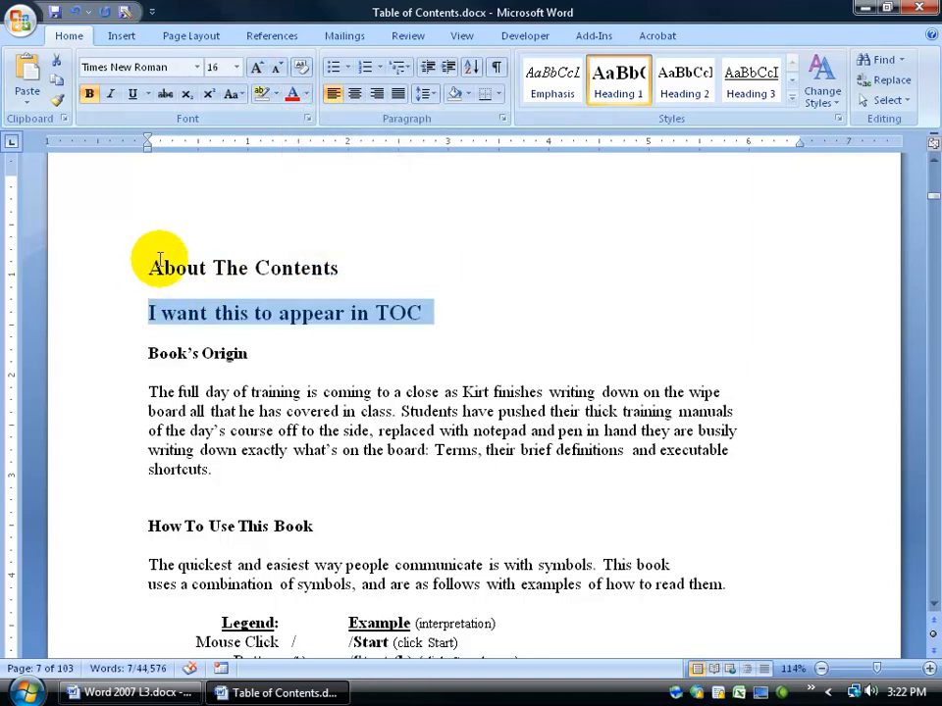
Examine the Heading 1 style's formatting settings and its font color choices without changing them.
right_click(622, 84)
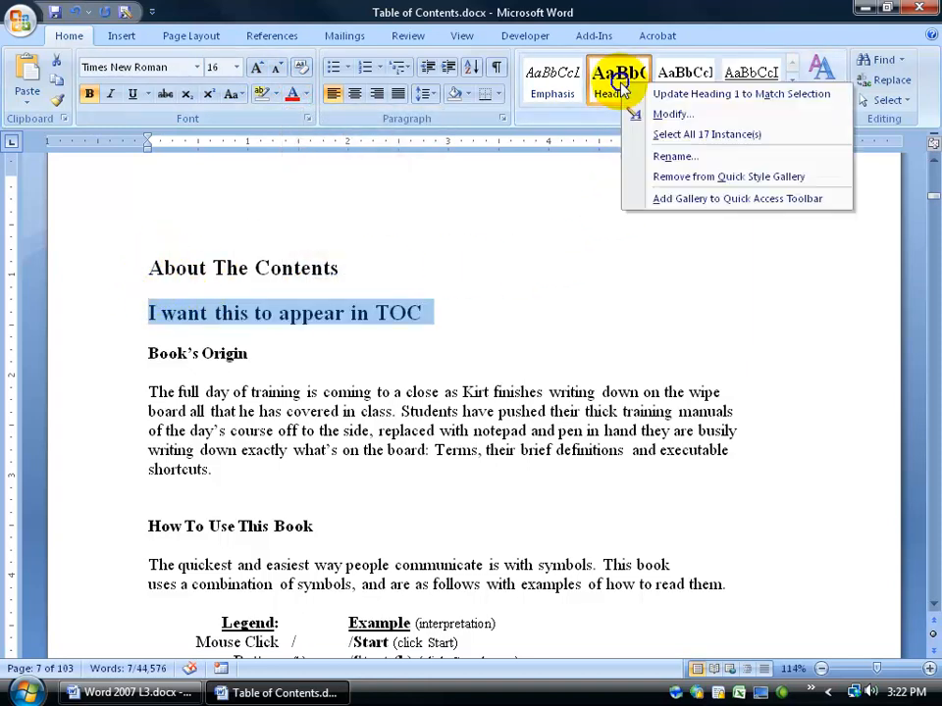
left_click(655, 115)
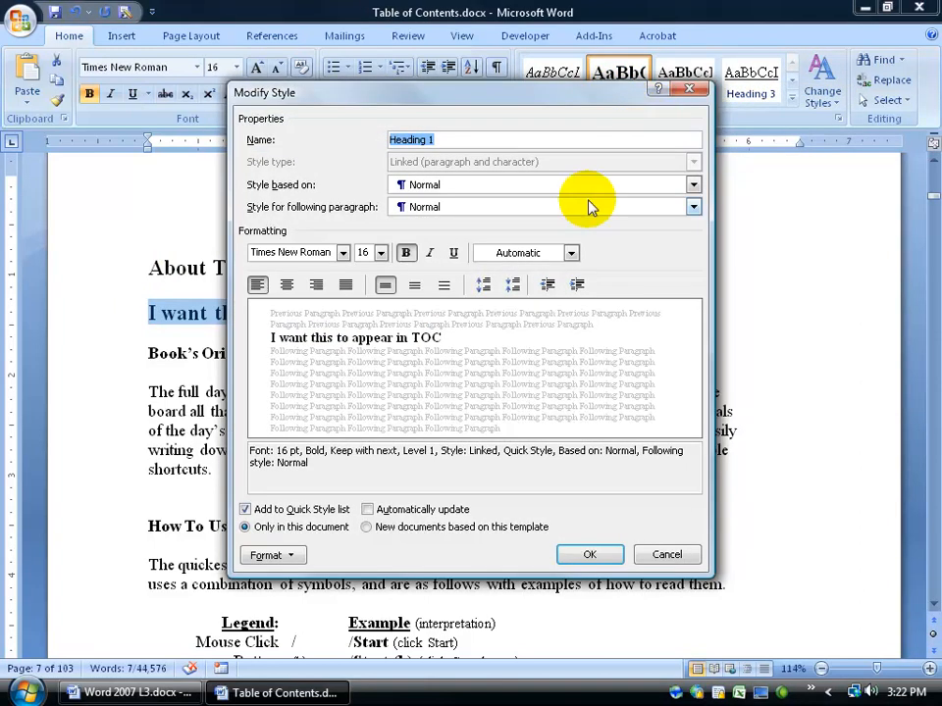
left_click(569, 253)
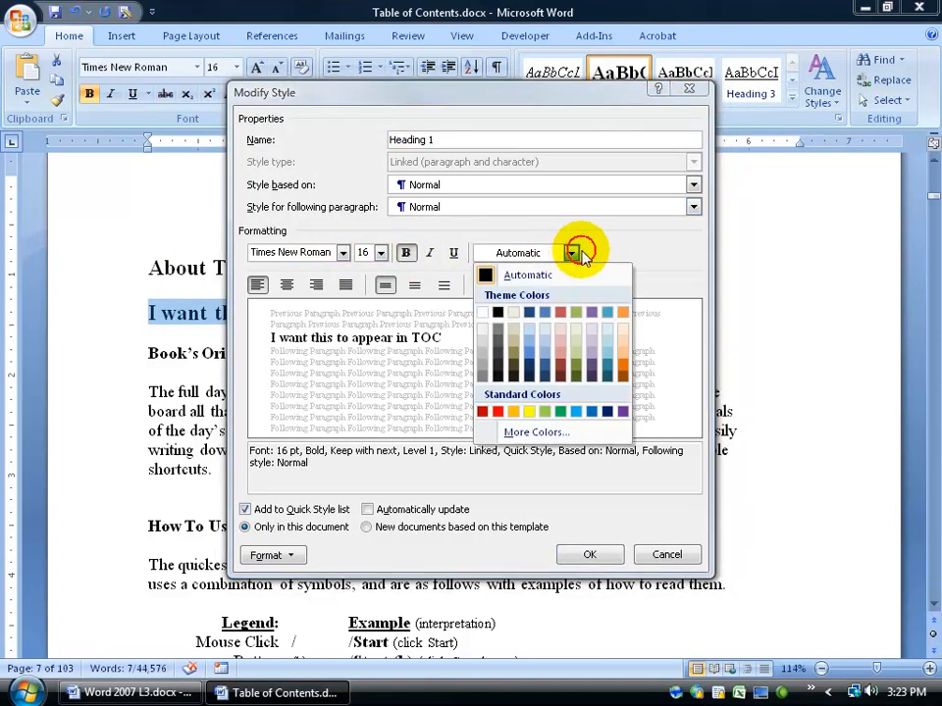
left_click(637, 256)
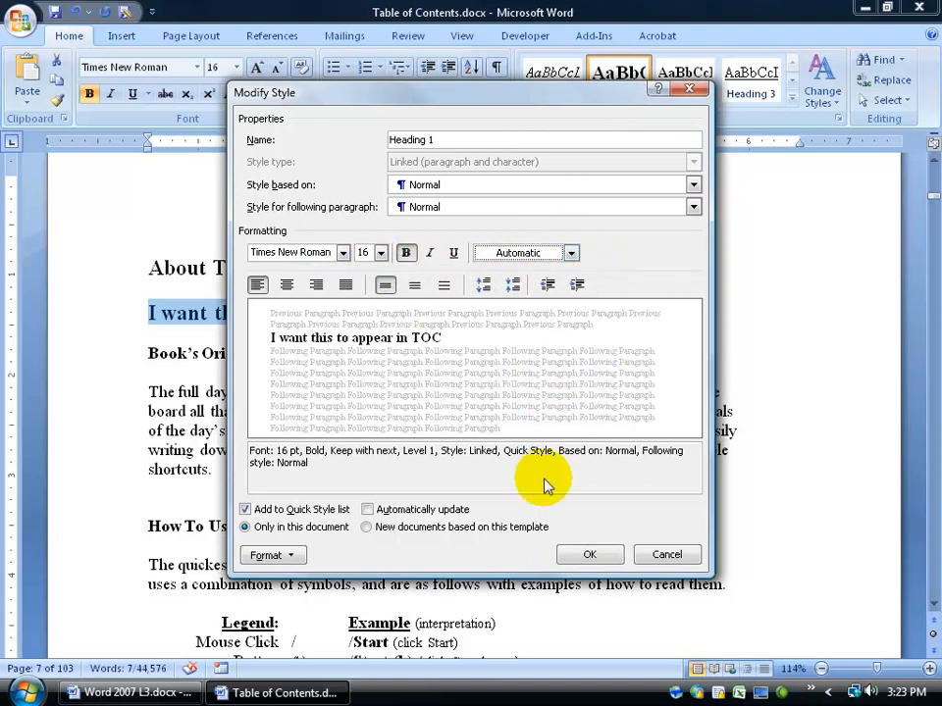
left_click(667, 556)
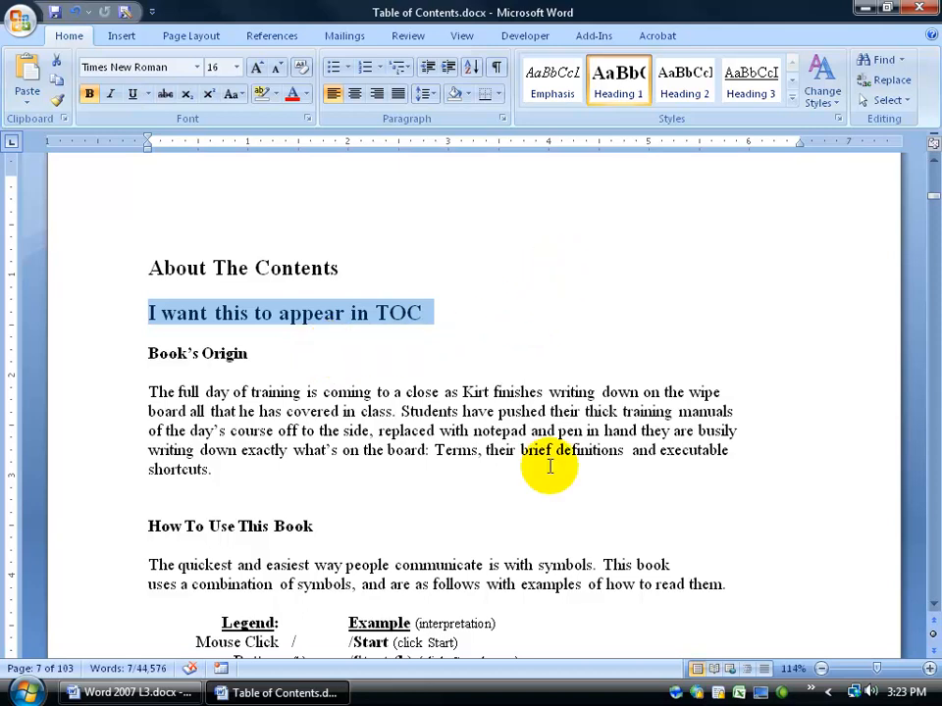
Browse the full gallery of quick styles for the heading levels available to the new line.
left_click(248, 268)
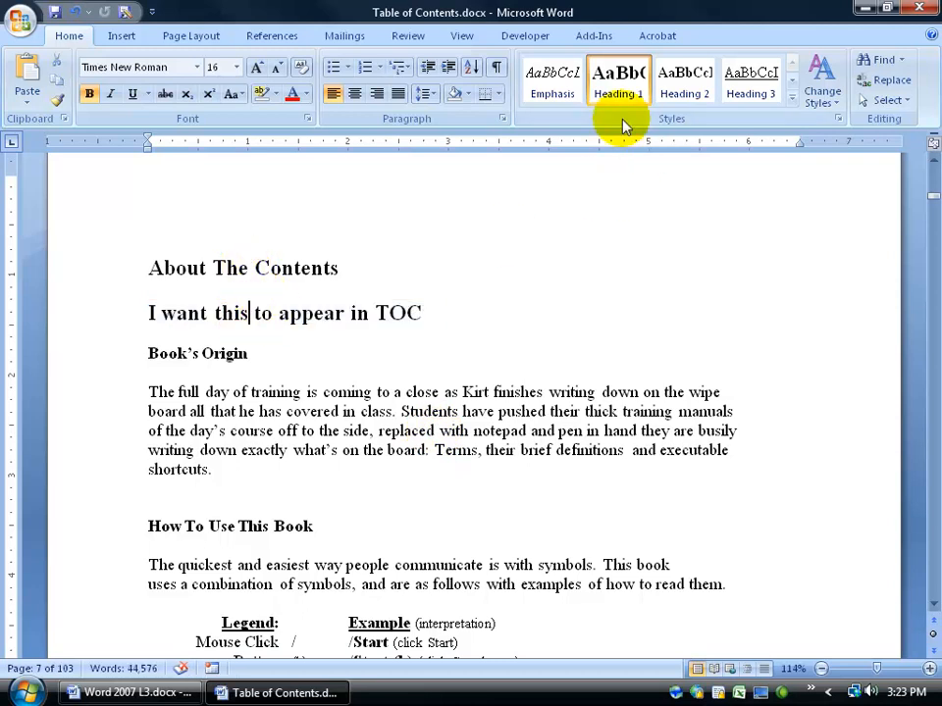
left_click(792, 102)
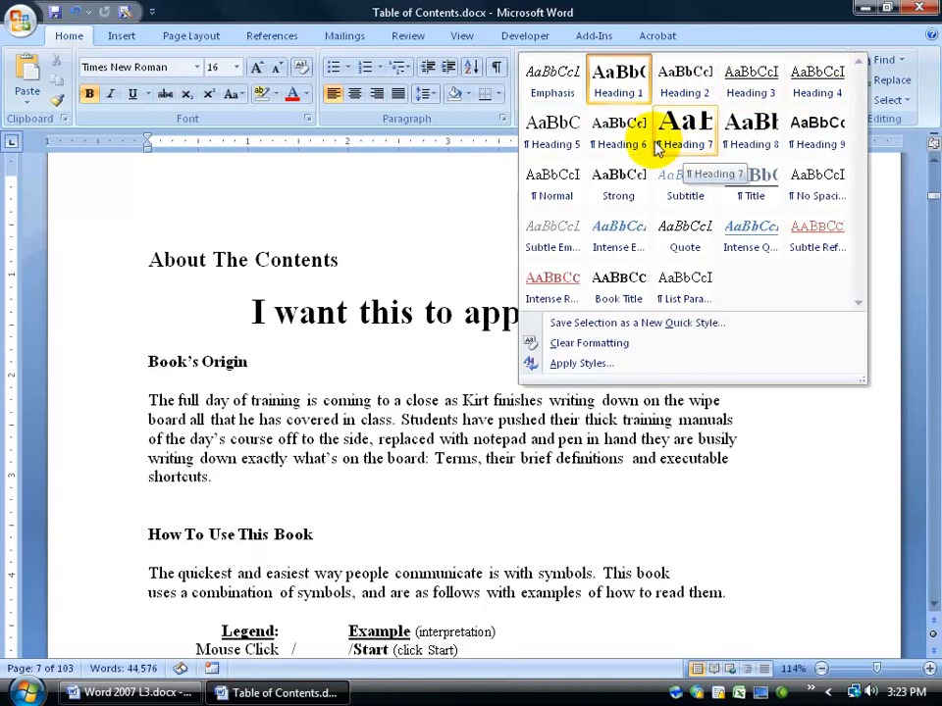
left_click(368, 263)
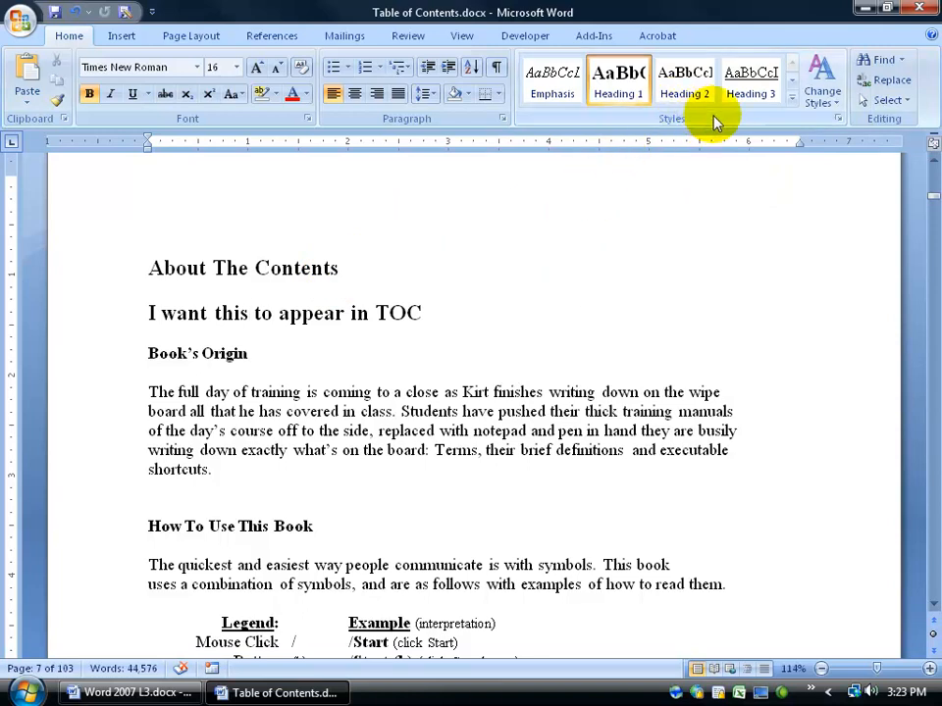
Try to set the Heading 4 style to show among the recommended styles in Manage Styles.
left_click(840, 122)
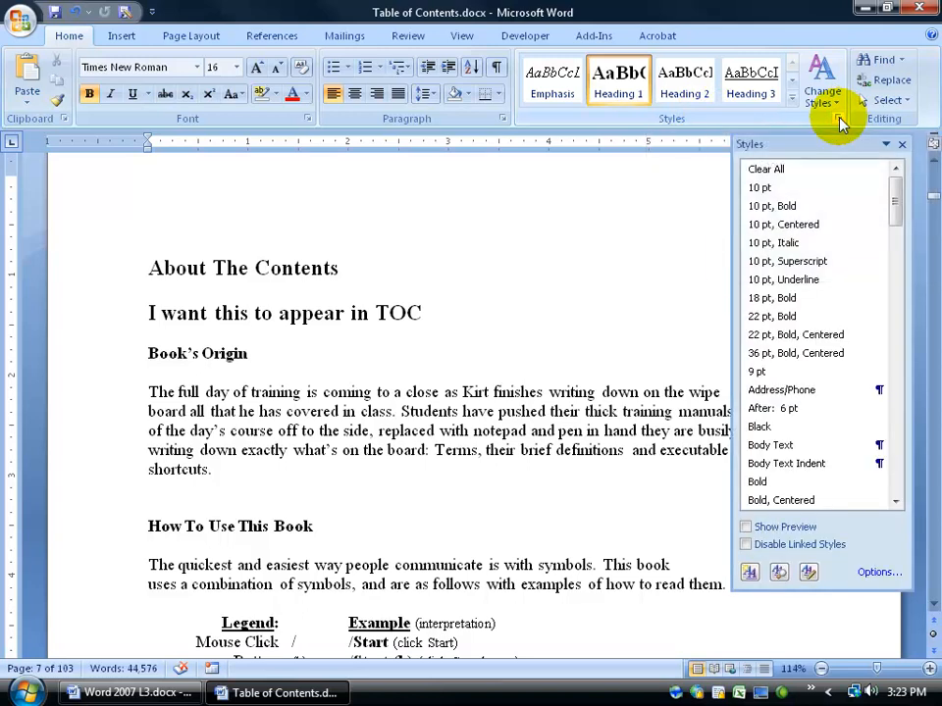
left_click(807, 574)
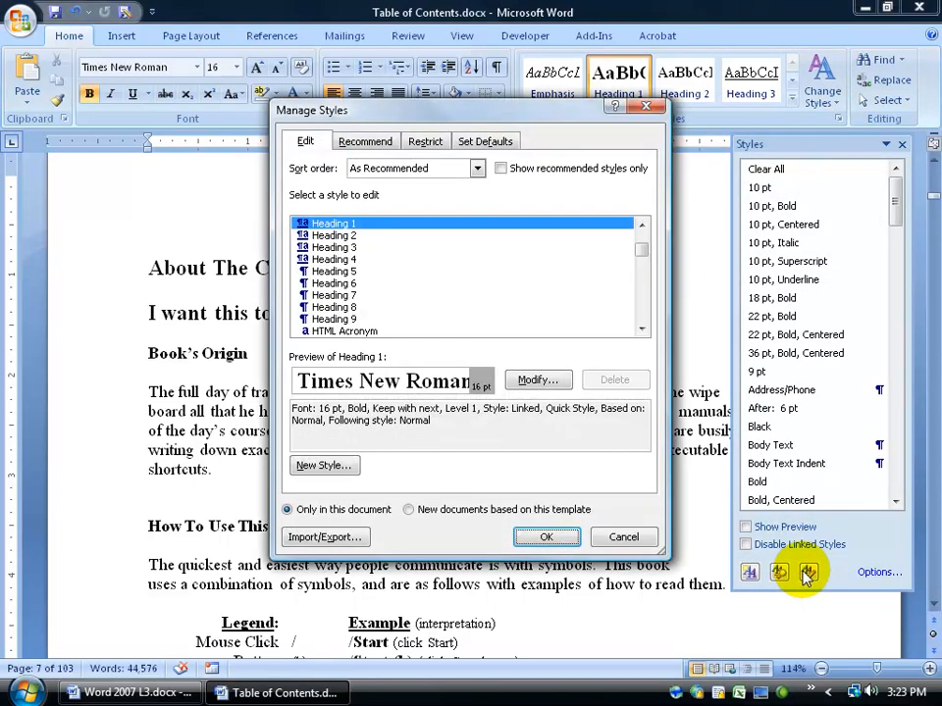
left_click(381, 147)
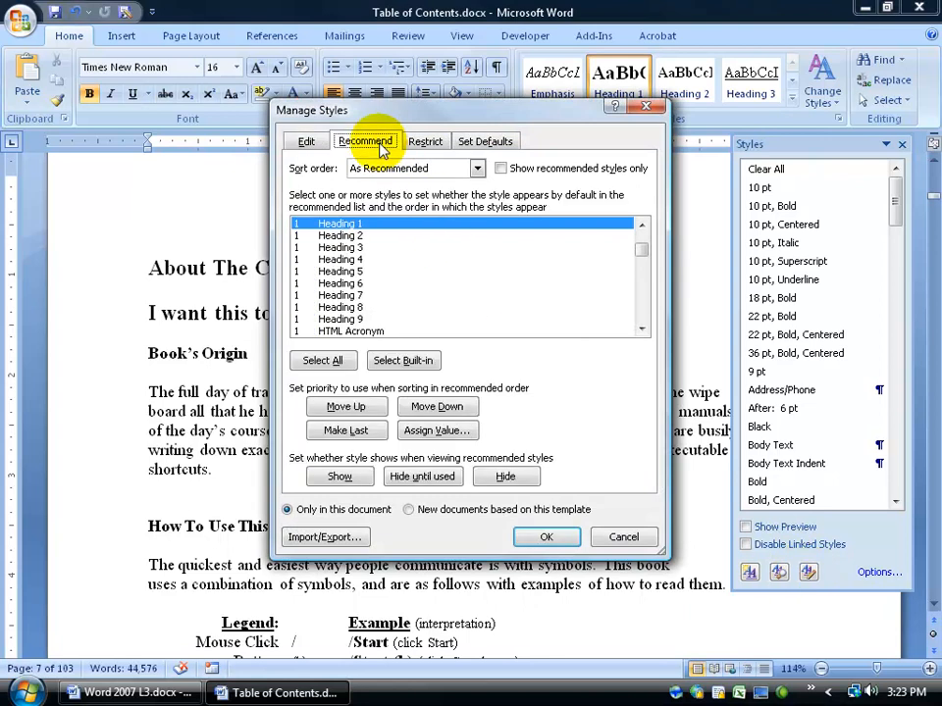
left_click(377, 247)
left_click(365, 259)
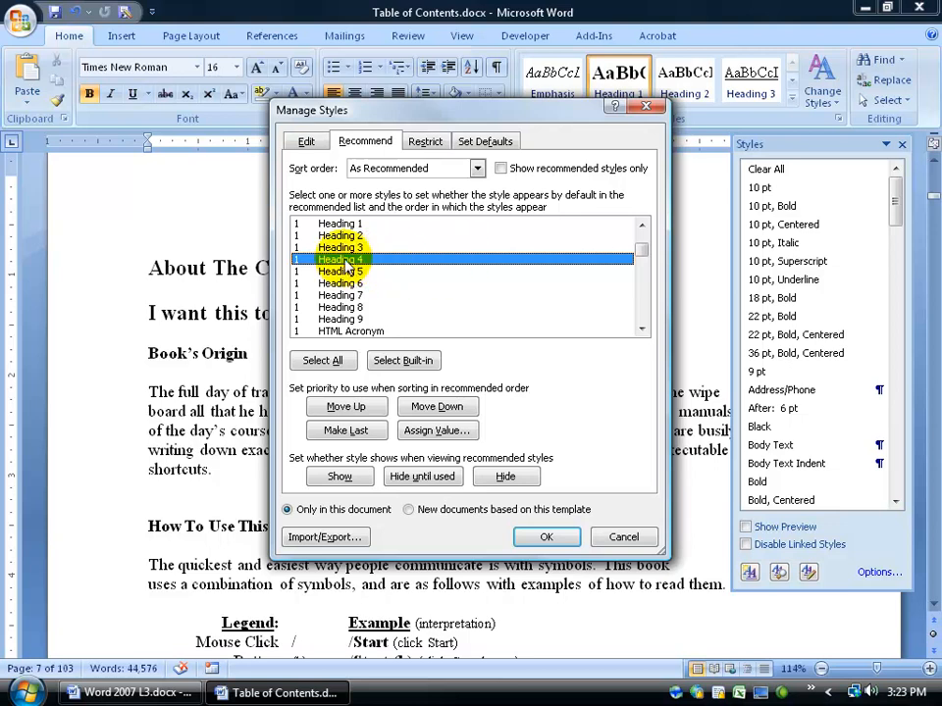
left_click(342, 477)
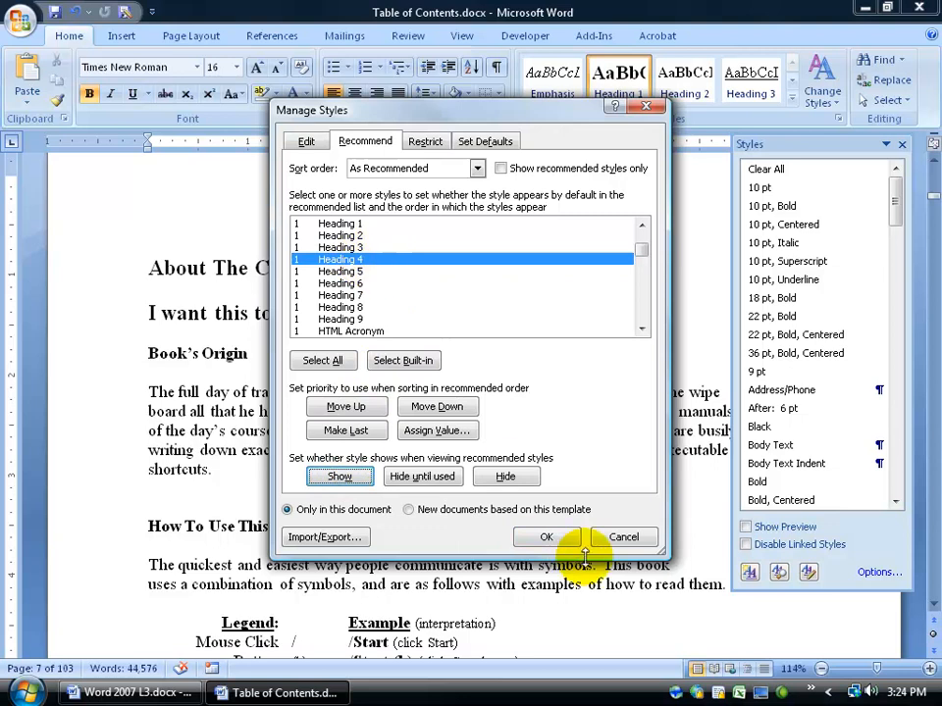
left_click(618, 536)
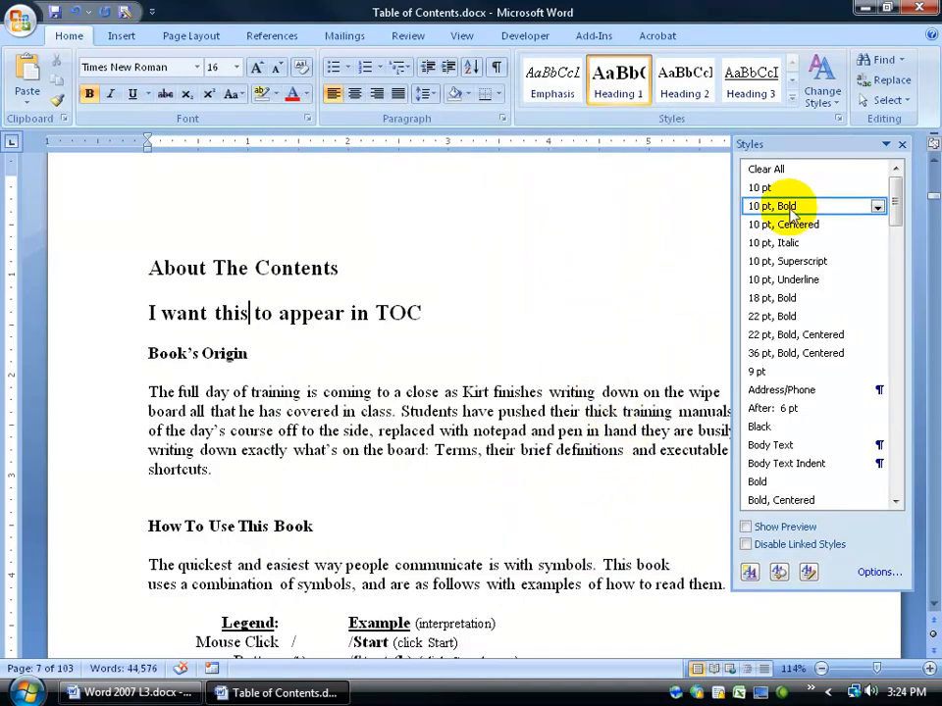
Close the list of styles and delete the existing table of contents from its page.
left_click(901, 145)
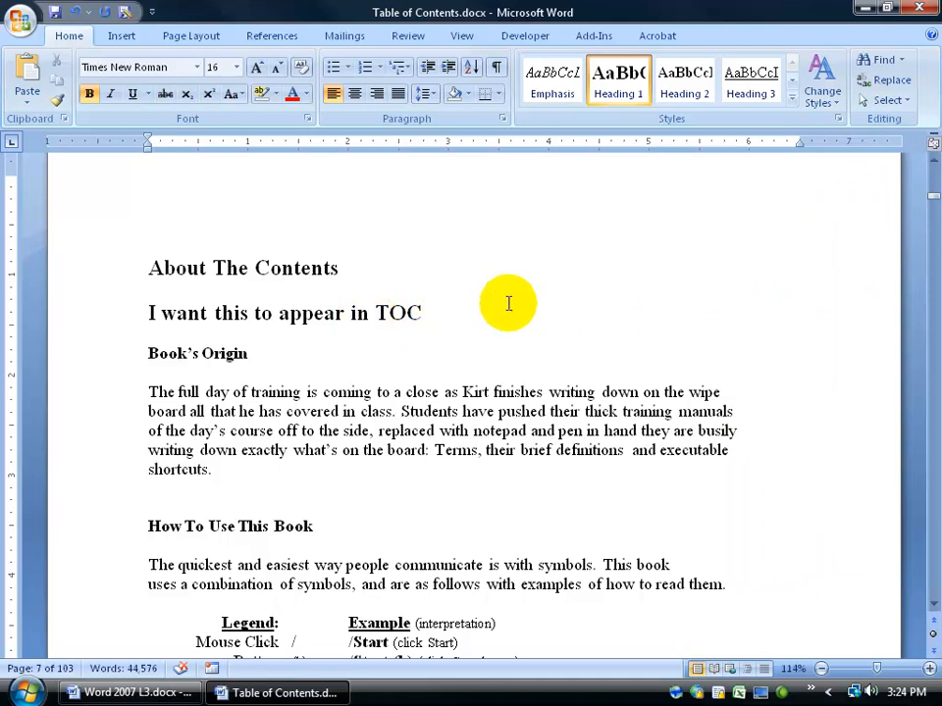
left_click_drag(932, 195, 935, 181)
scroll(432, 499, "down", 11)
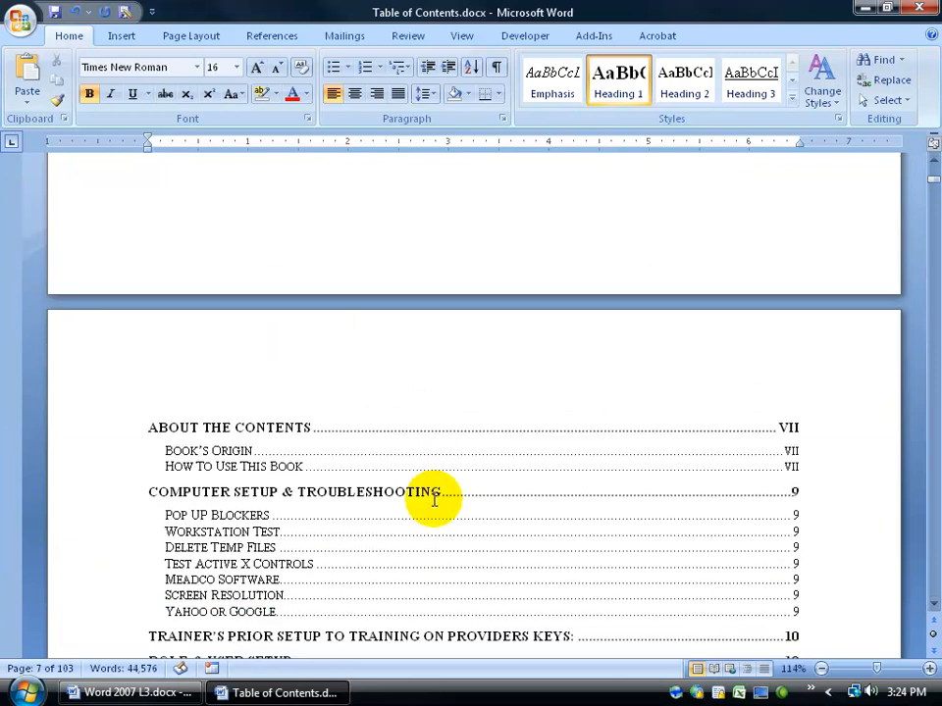
scroll(334, 422, "up", 1)
left_click(147, 226)
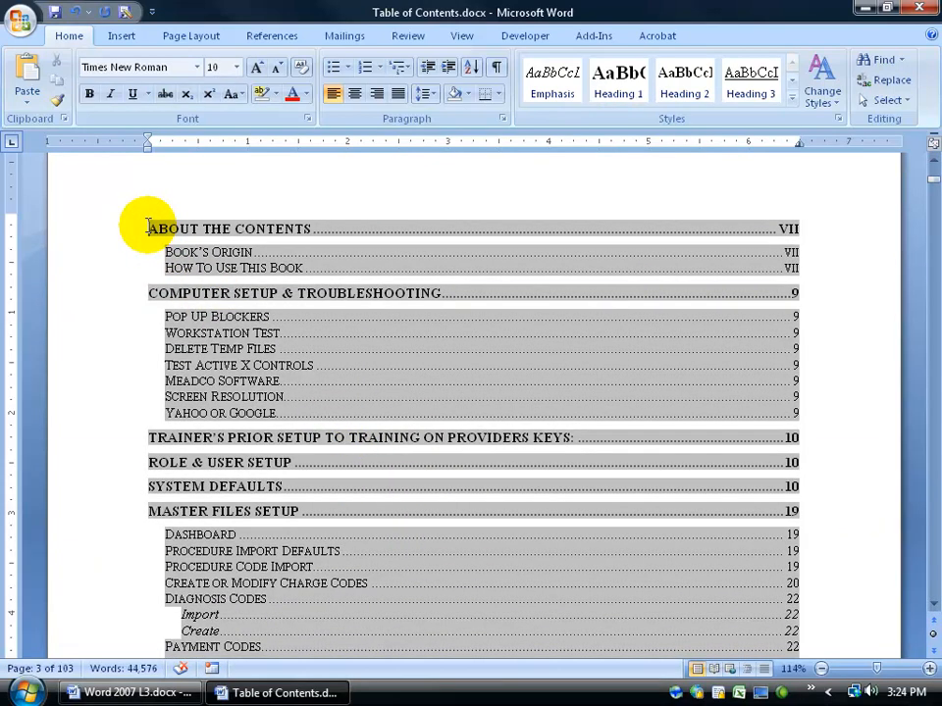
left_click_drag(147, 227, 624, 546)
key("Delete")
key("Delete")
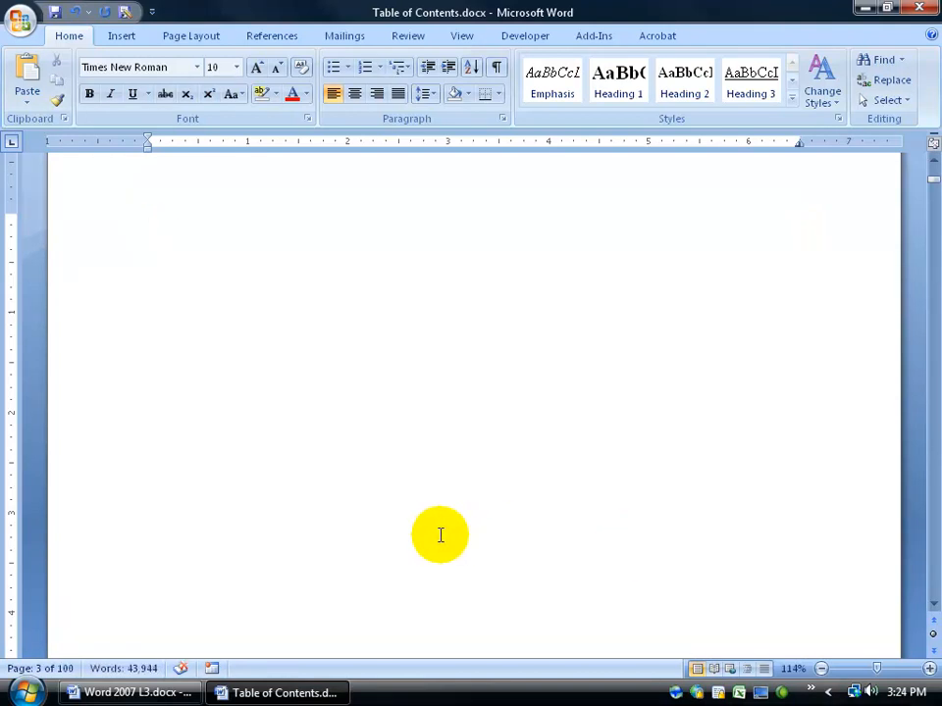
Set up a custom table of contents with the Classic format and a dotted tab leader.
left_click(272, 38)
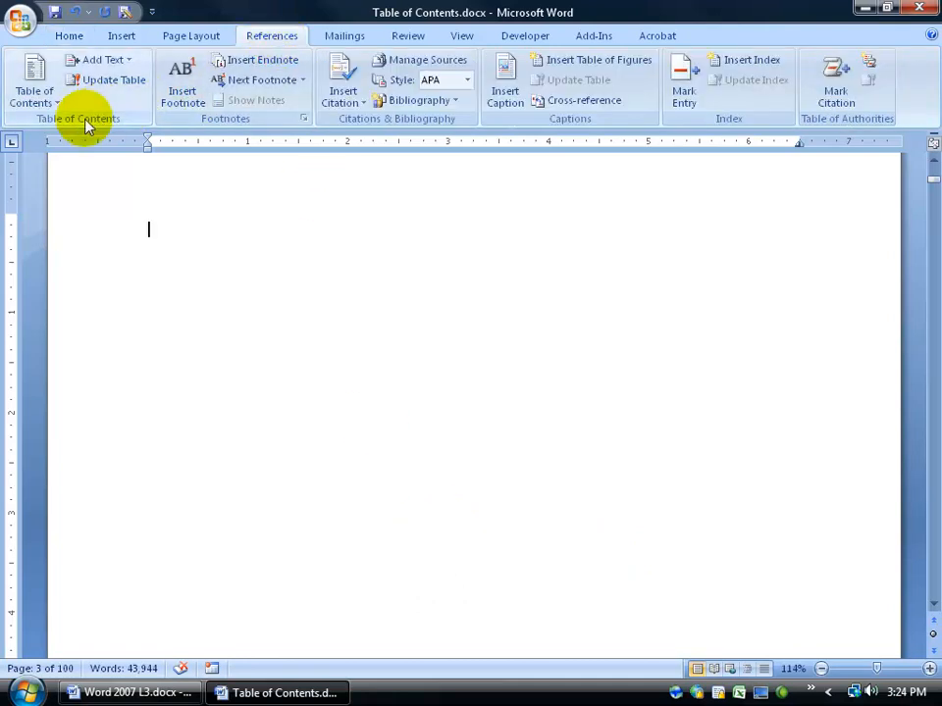
left_click(56, 105)
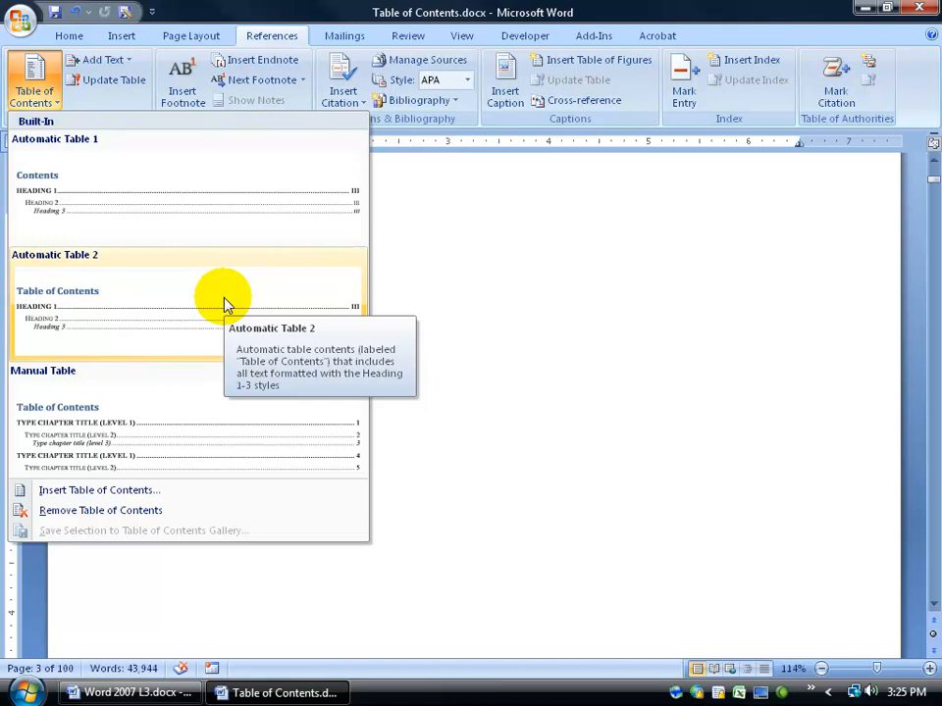
left_click(83, 498)
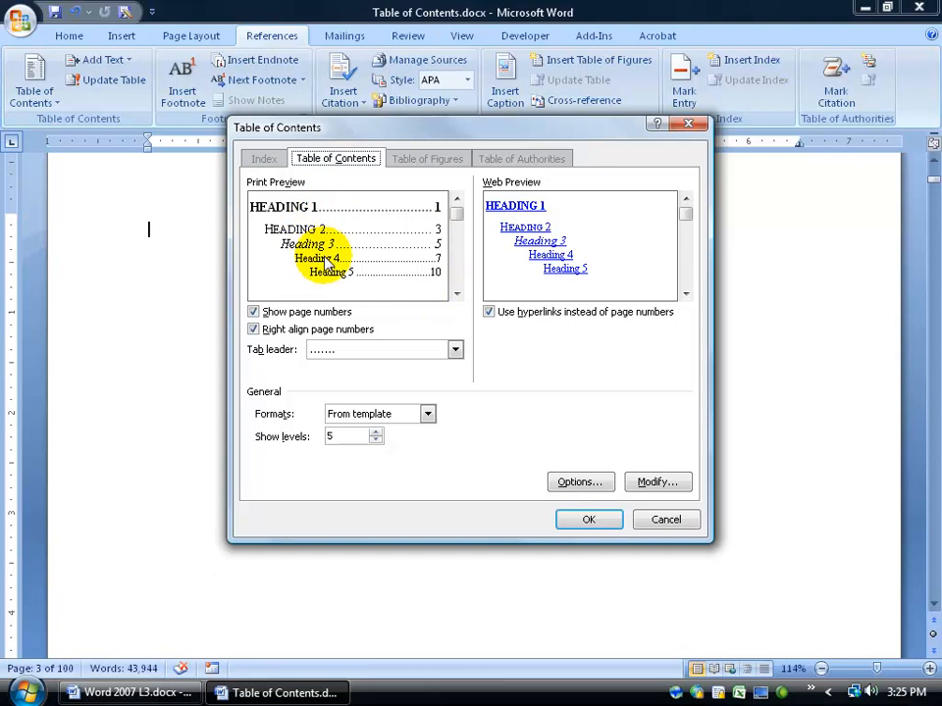
left_click(428, 415)
left_click(404, 441)
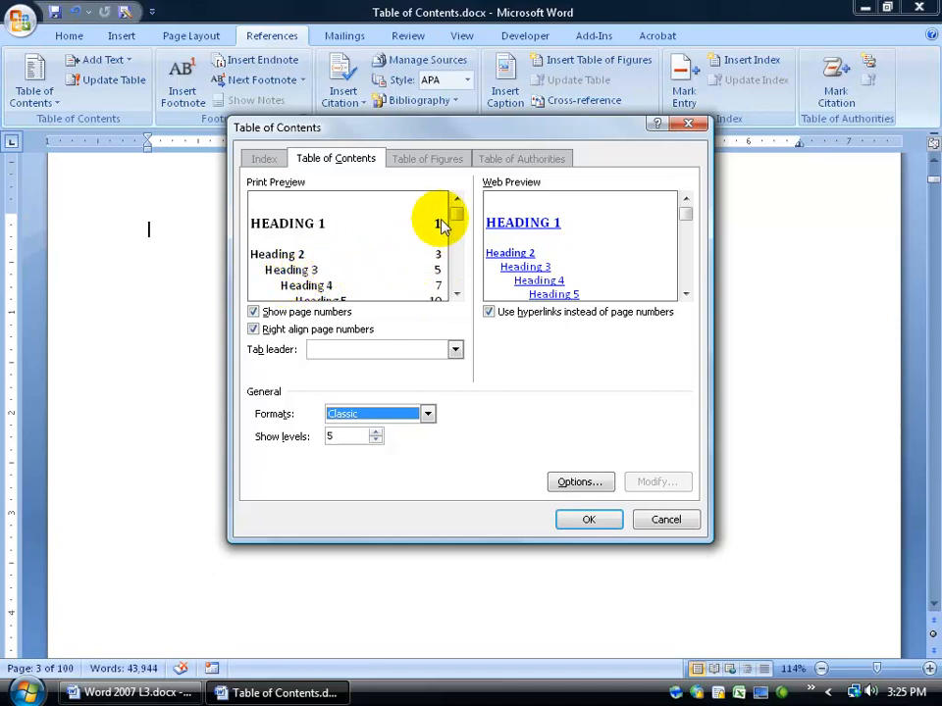
left_click(456, 350)
left_click(412, 380)
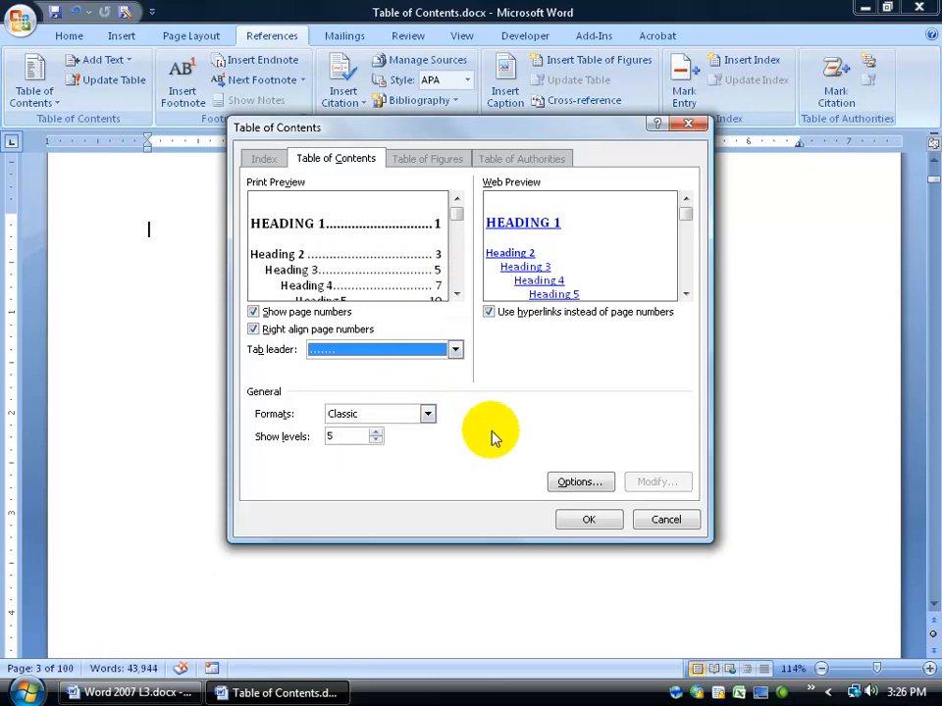
Try limiting the table of contents to 1 heading level.
left_click(377, 441)
left_click(377, 441)
left_click(377, 441)
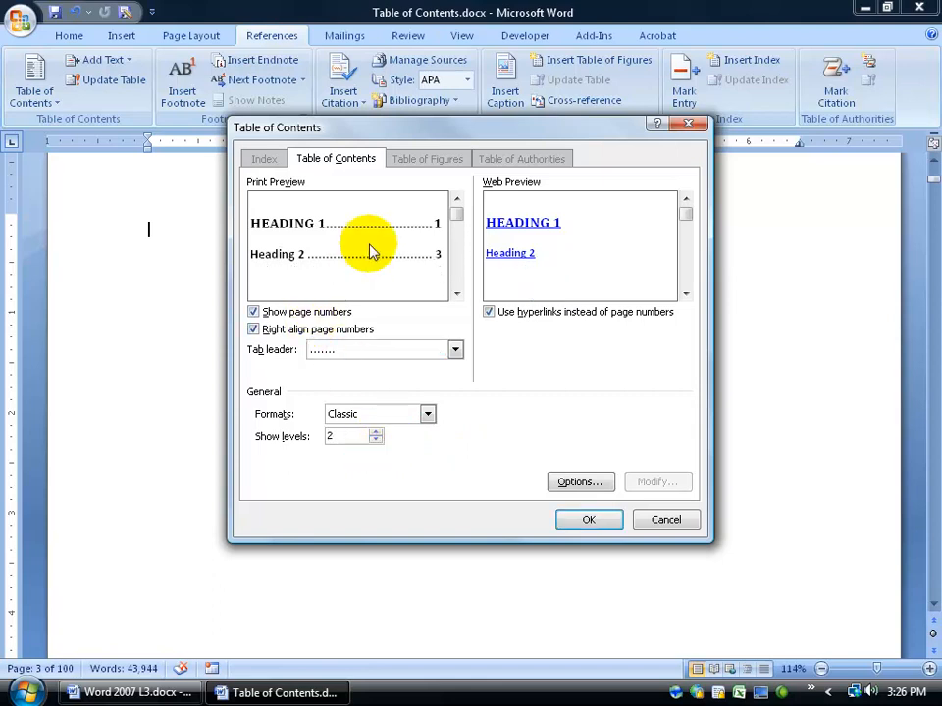
left_click(377, 441)
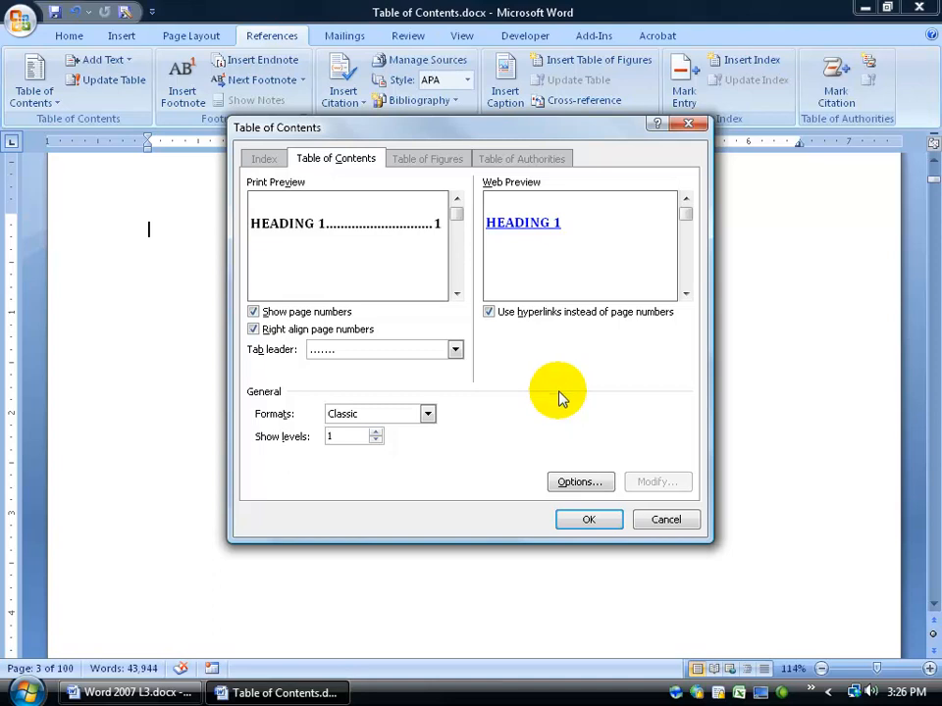
Set the shown levels to 5 and insert the table of contents, replacing the selected one.
left_click(376, 432)
left_click(376, 433)
left_click(376, 432)
left_click(376, 432)
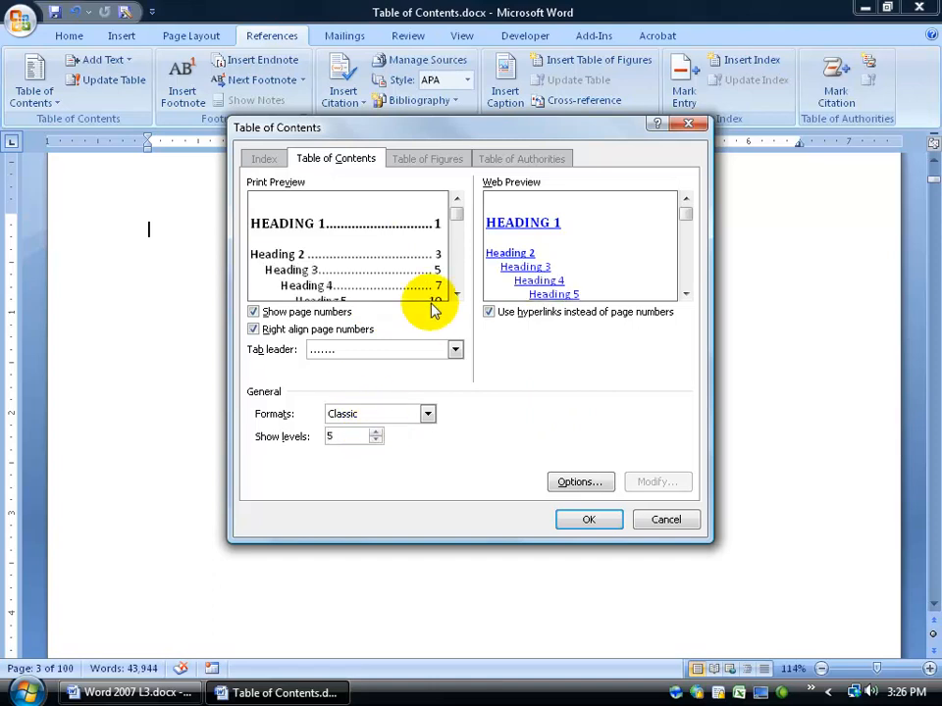
left_click(590, 519)
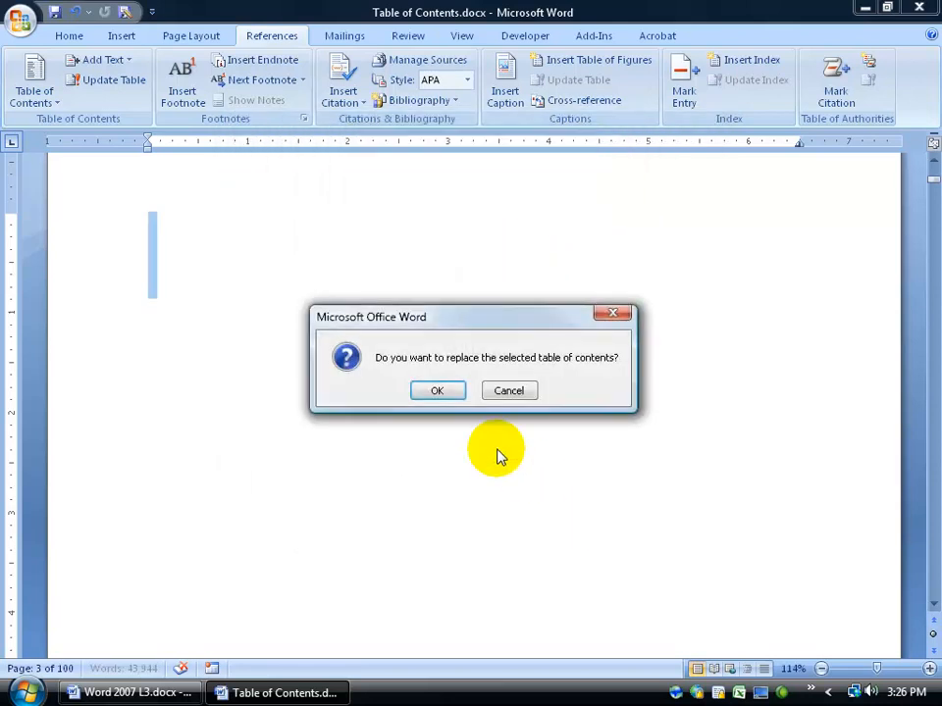
left_click(437, 390)
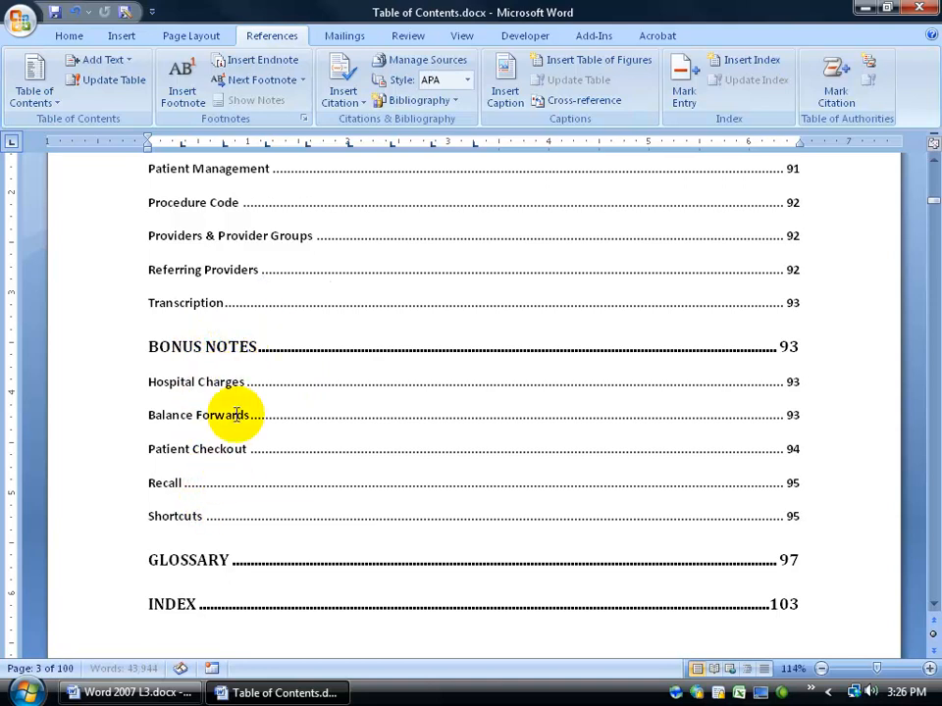
Follow the Bonus Notes link in the table of contents to its section, and return to the start of the table.
left_click(228, 355)
left_click(229, 355, "ctrl")
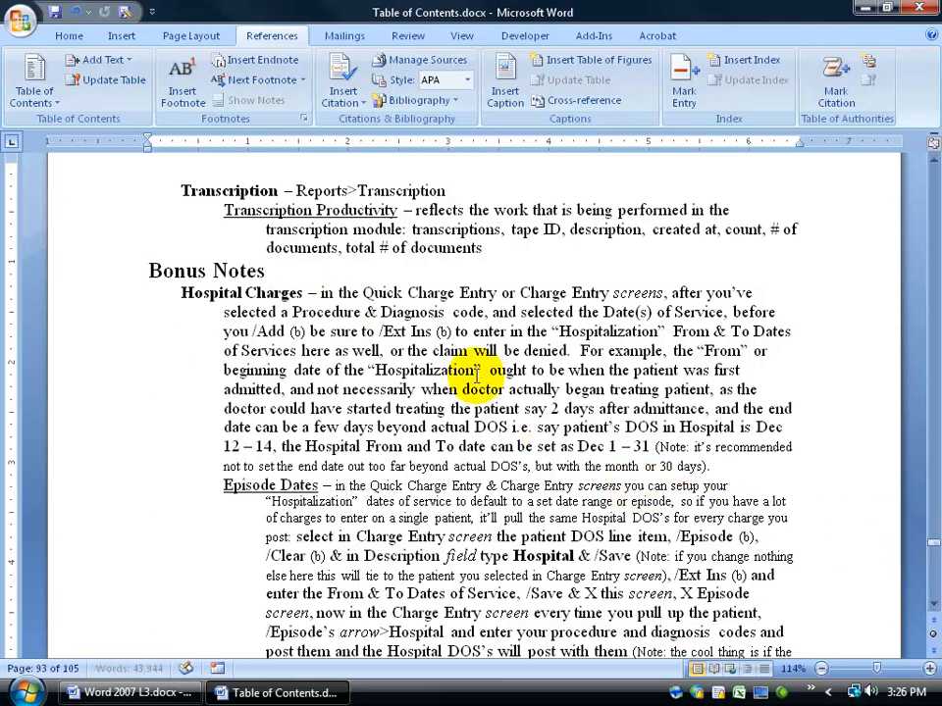
left_click_drag(926, 543, 916, 186)
scroll(373, 383, "up", 5)
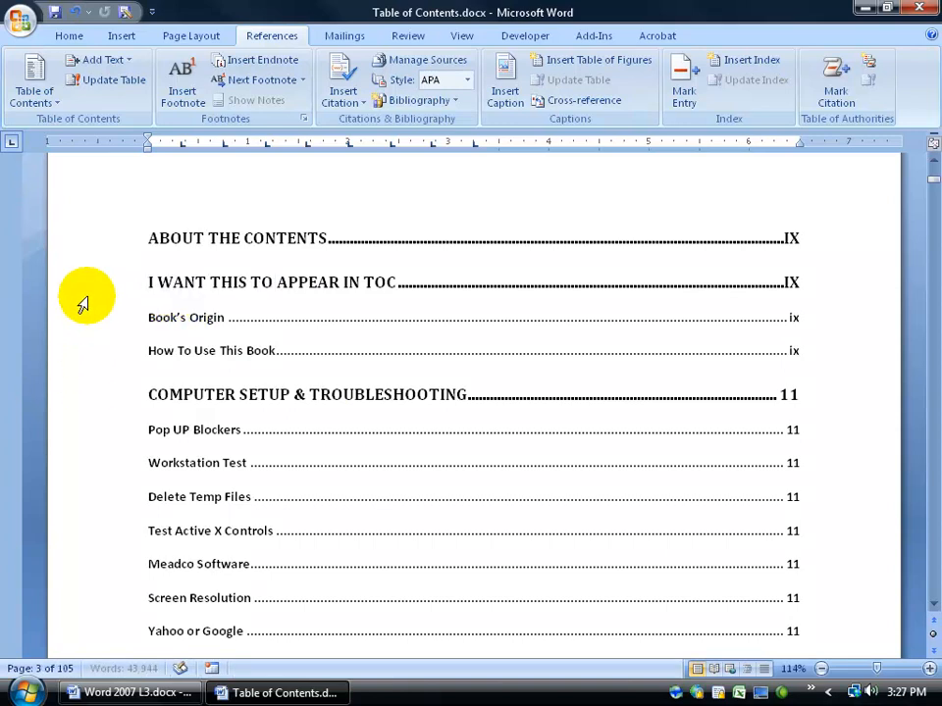
Follow the "I want this to appear in TOC" entry to its heading and apply the Heading 2 style to that line.
left_click(64, 36)
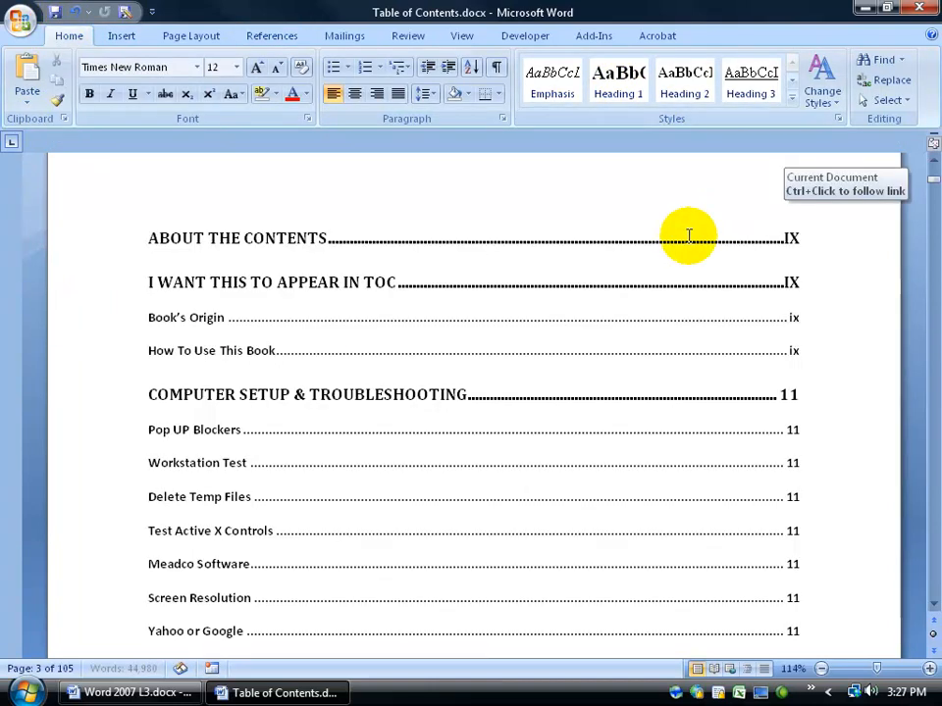
left_click(236, 288, "ctrl")
left_click_drag(149, 271, 397, 271)
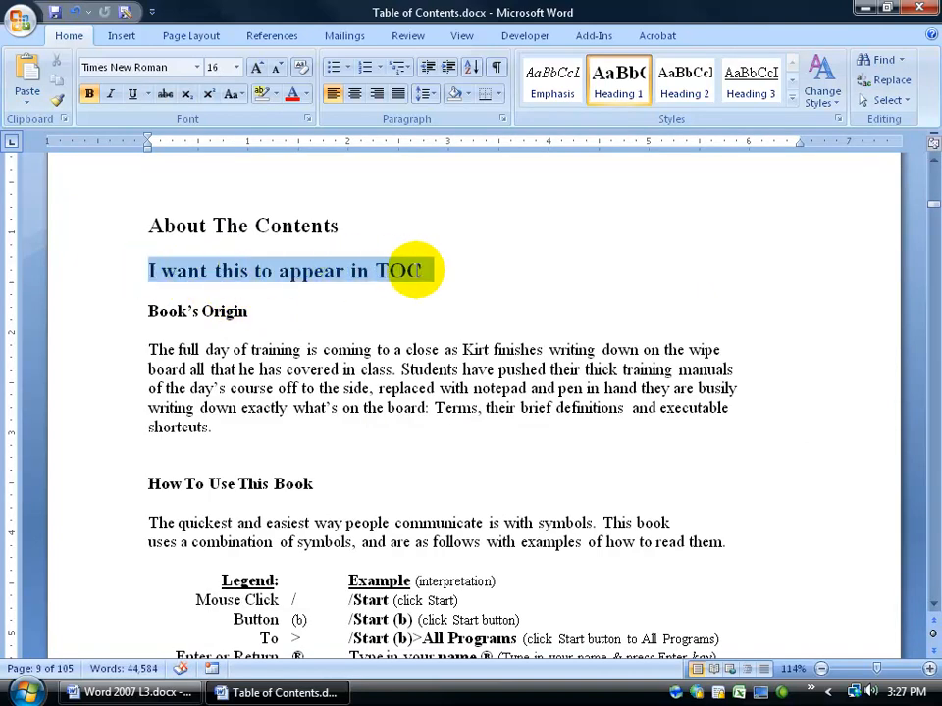
left_click(684, 86)
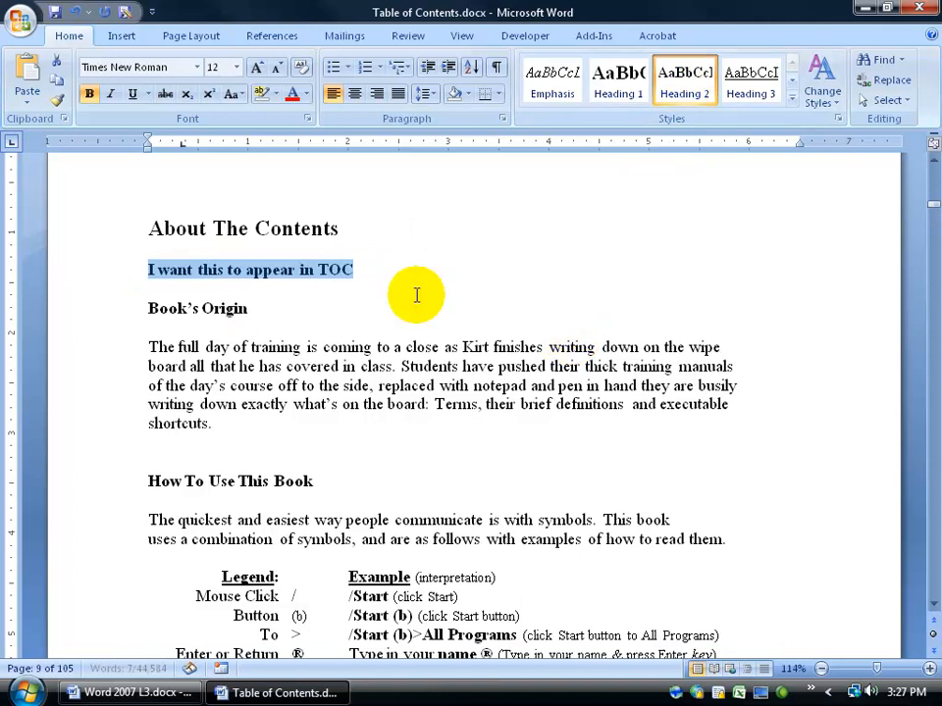
Replace "TOC" with "Table of Contents" in the heading below About The Contents.
left_click_drag(353, 269, 319, 269)
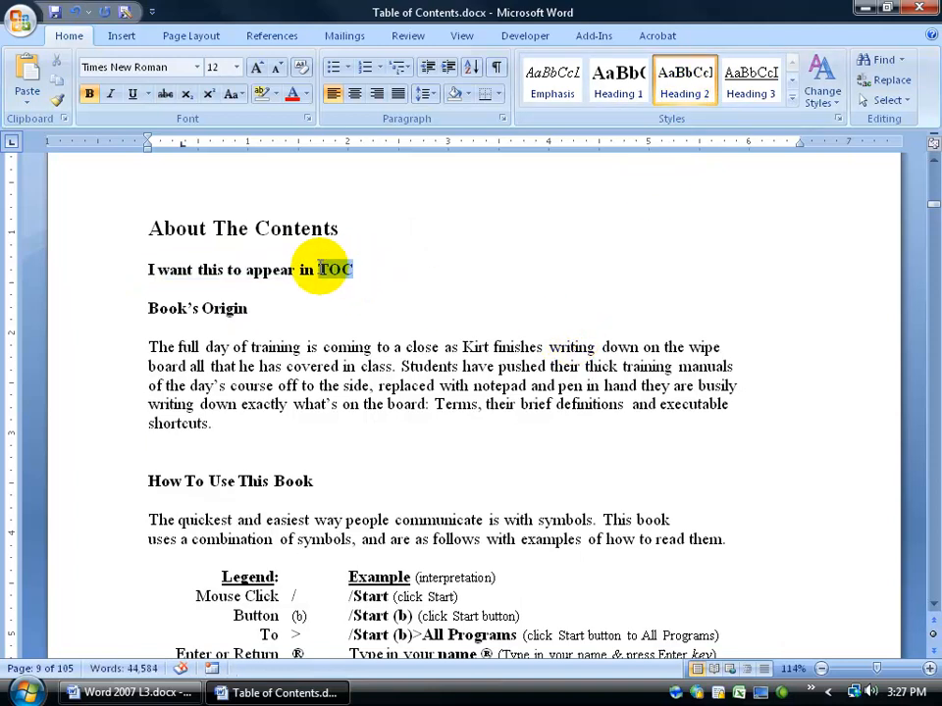
key("Delete")
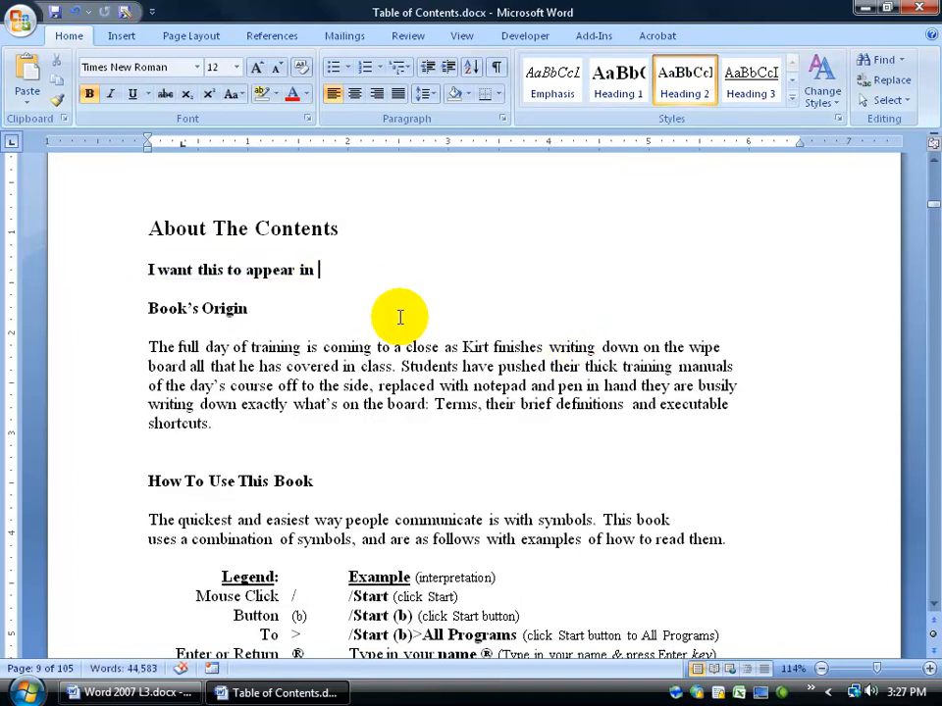
type("Table of Contents")
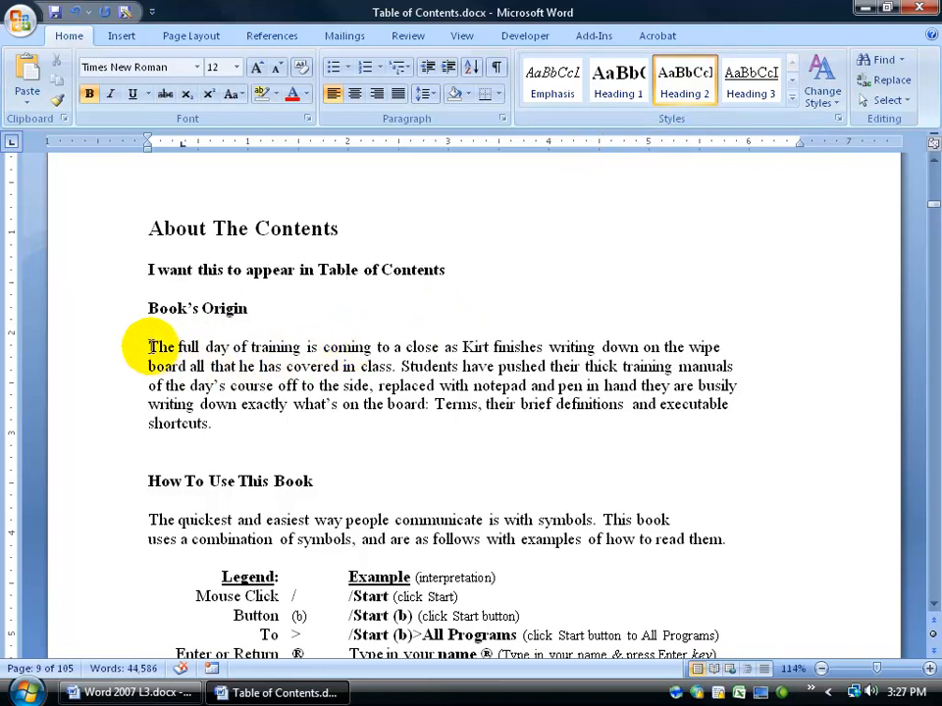
Mark the word "writing" in the Book's Origin paragraph as a level 1 table of contents entry with identifier C, and hide formatting marks.
left_click_drag(149, 405, 196, 404)
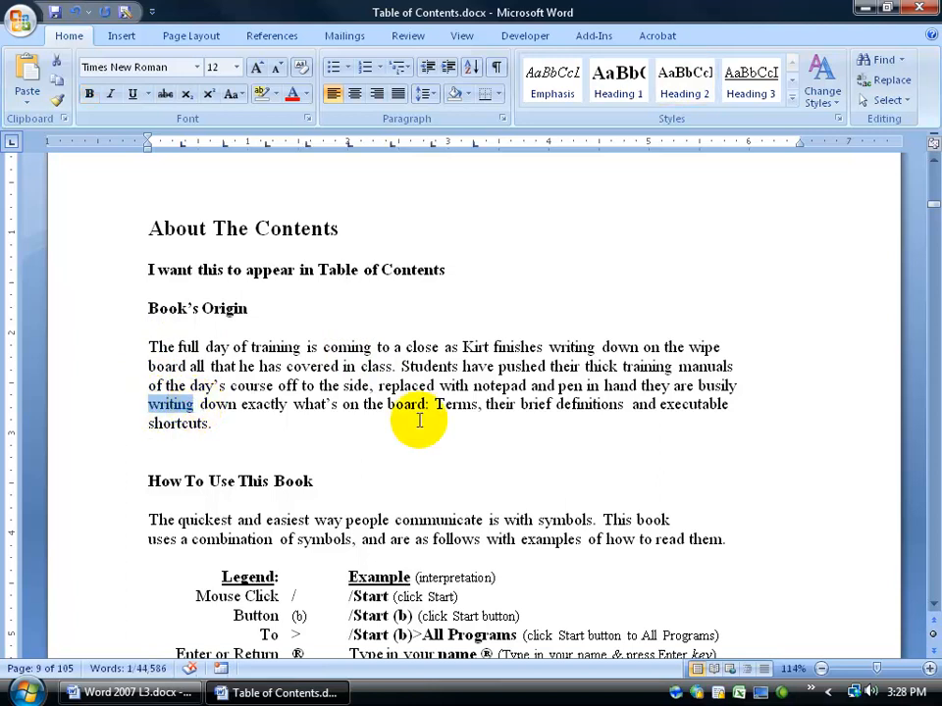
key("alt+shift+o")
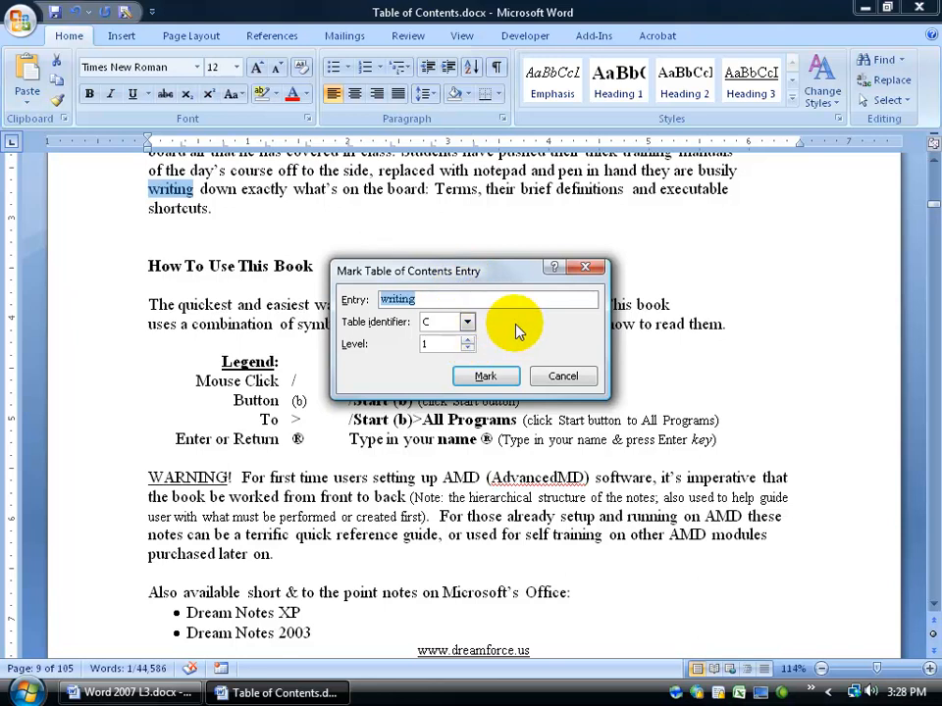
left_click(486, 376)
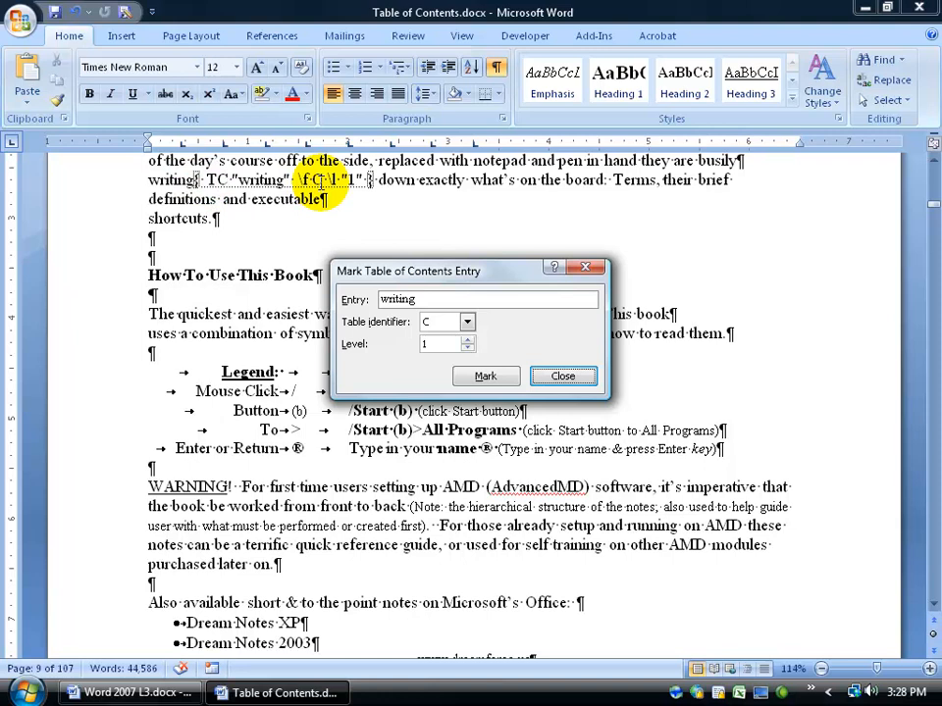
left_click(562, 376)
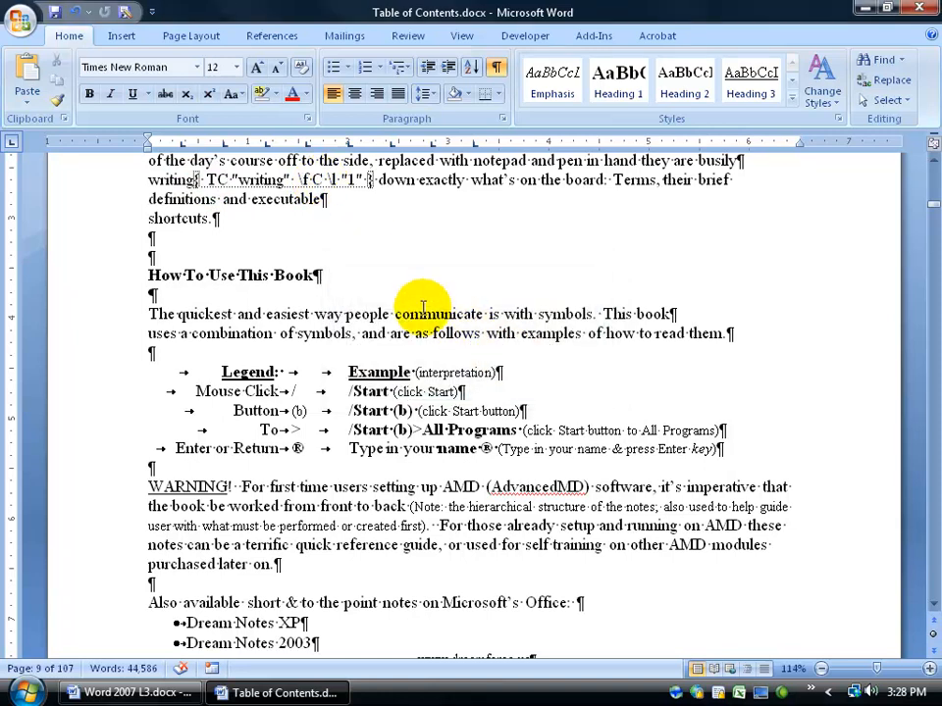
scroll(423, 305, "up", 1)
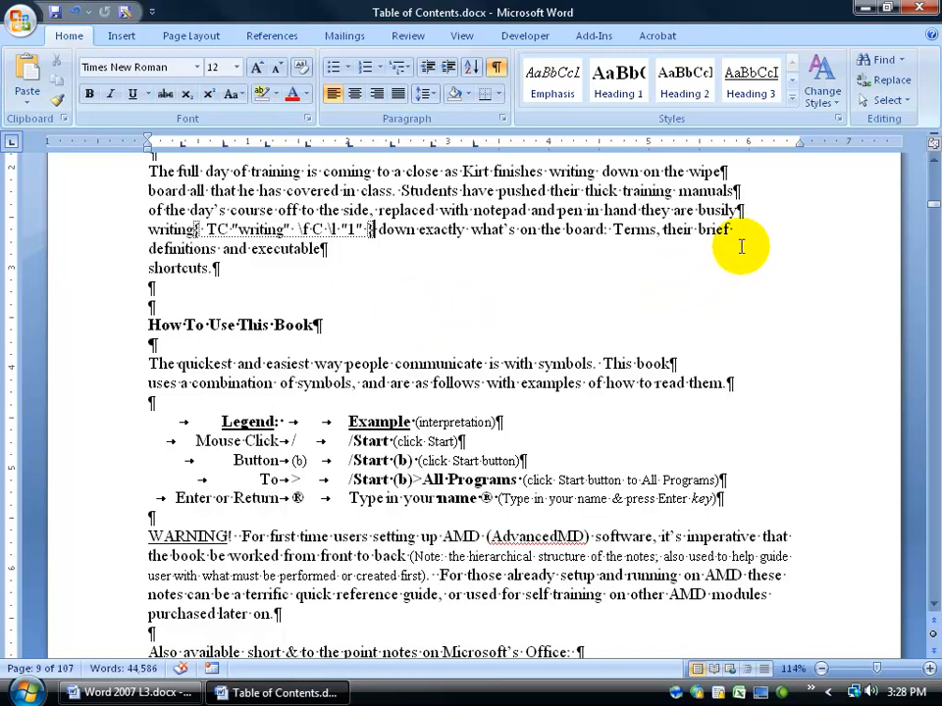
left_click(497, 68)
Update the entire table of contents, including both its entries and page numbers.
left_click(932, 208)
left_click_drag(932, 208, 934, 194)
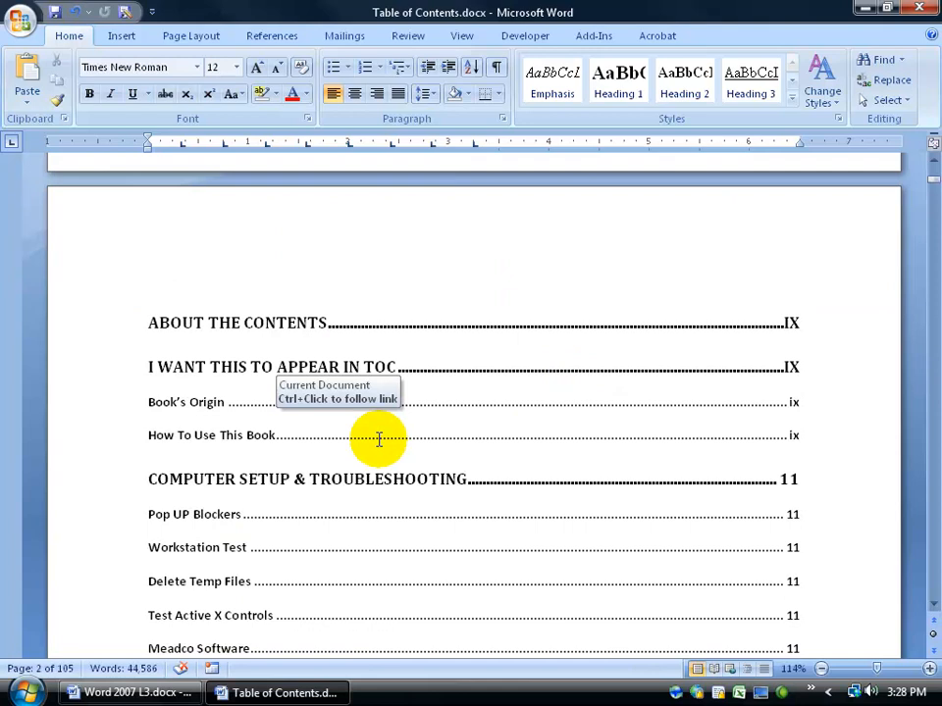
right_click(491, 395)
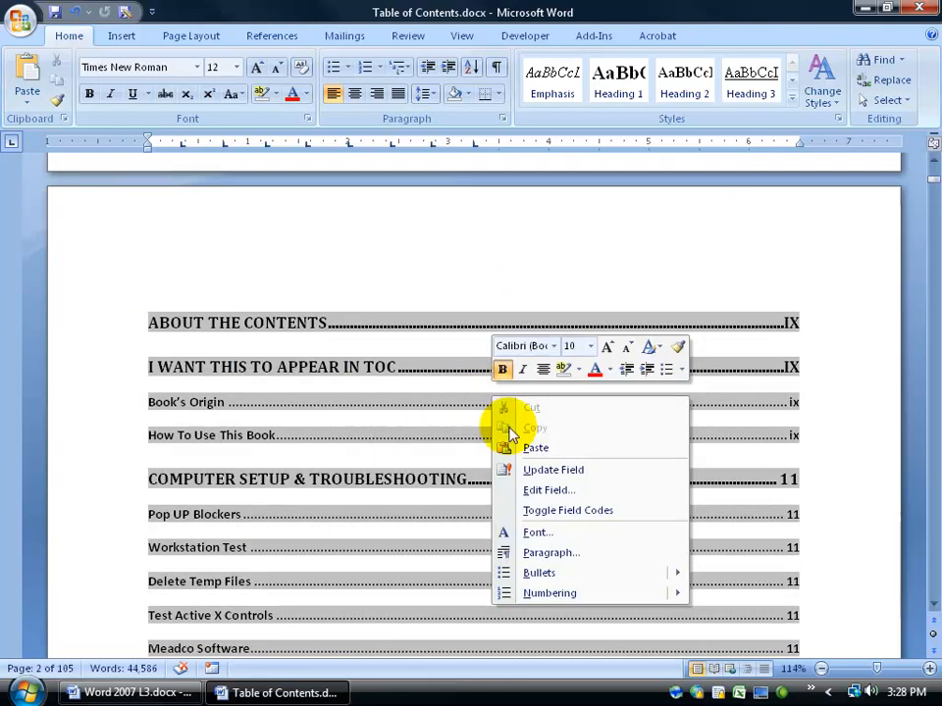
left_click(515, 469)
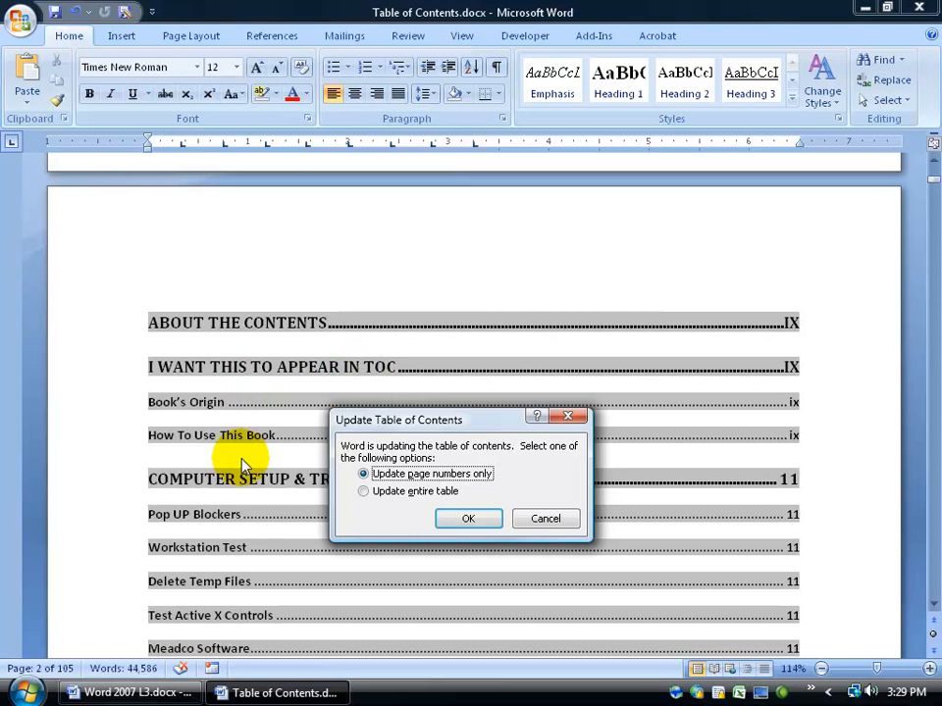
left_click(374, 494)
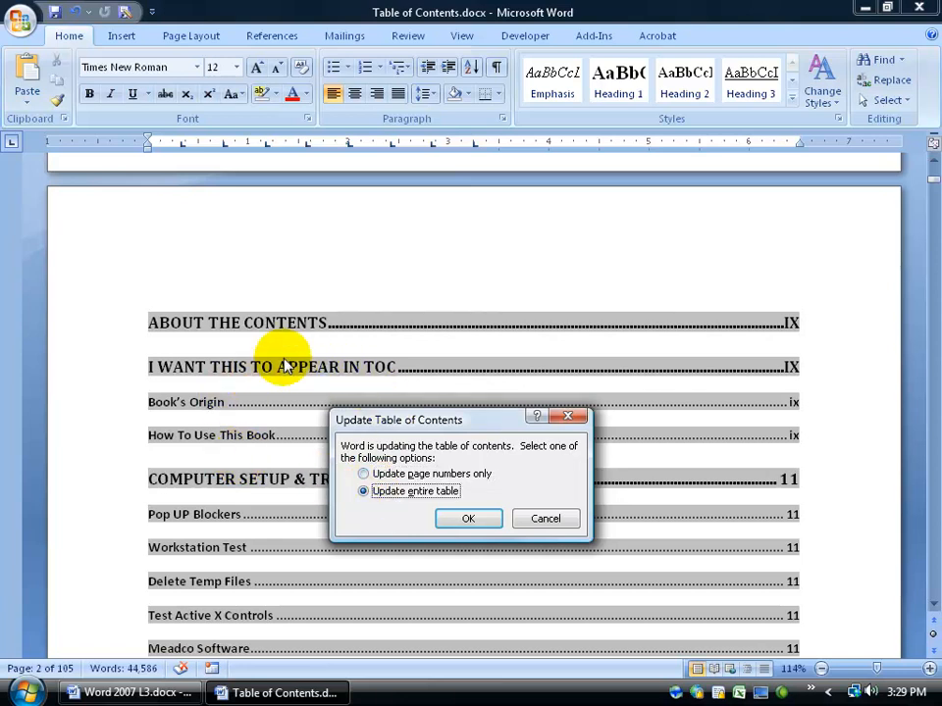
left_click(470, 522)
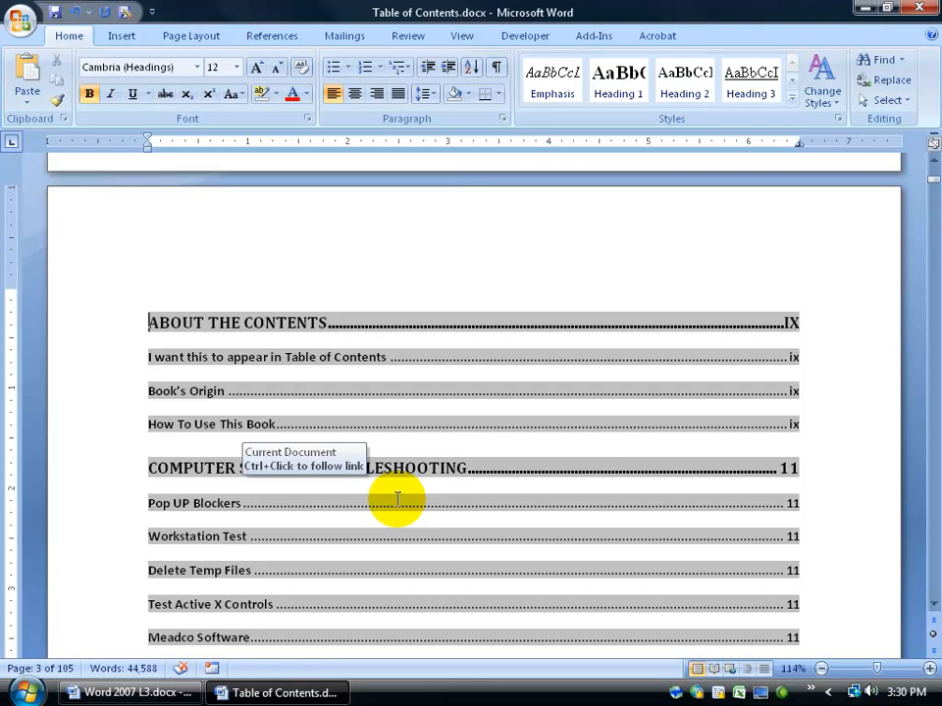
right_click(467, 425)
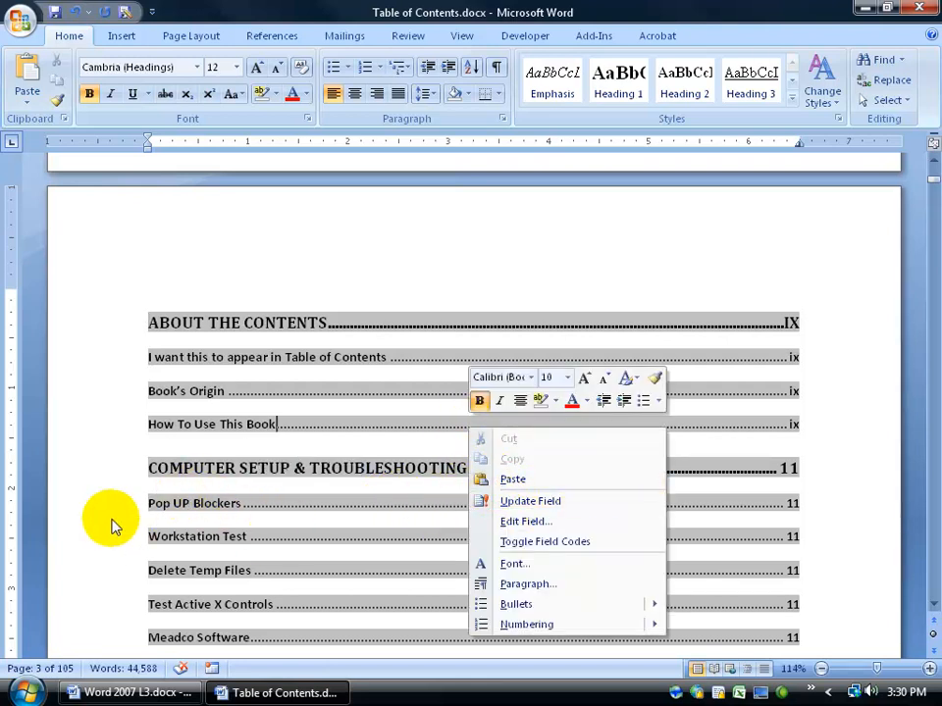
left_click(78, 515)
right_click(312, 478)
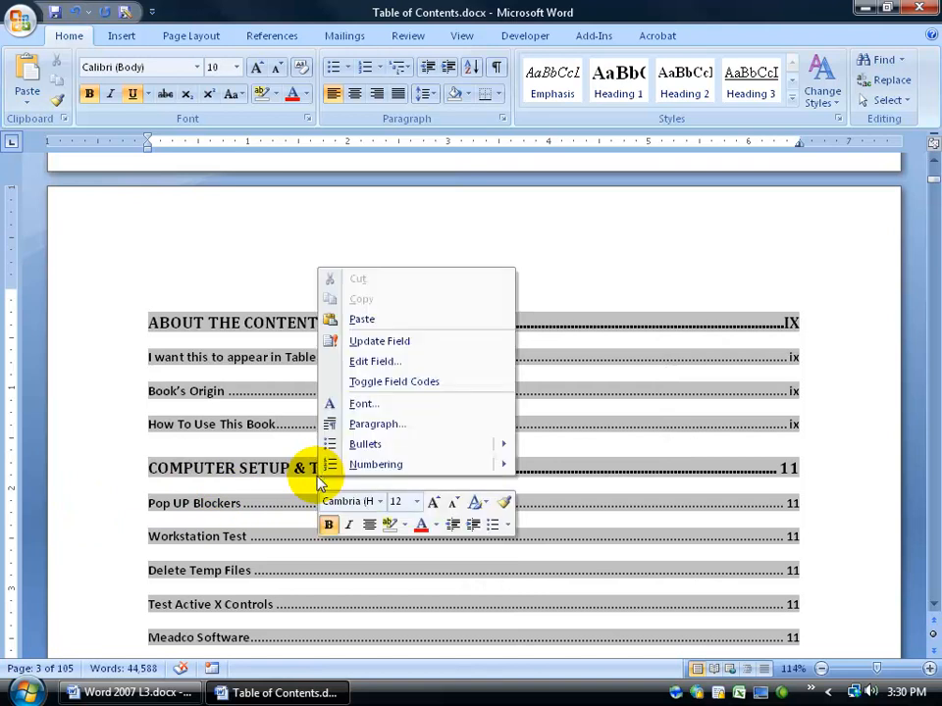
left_click(125, 396)
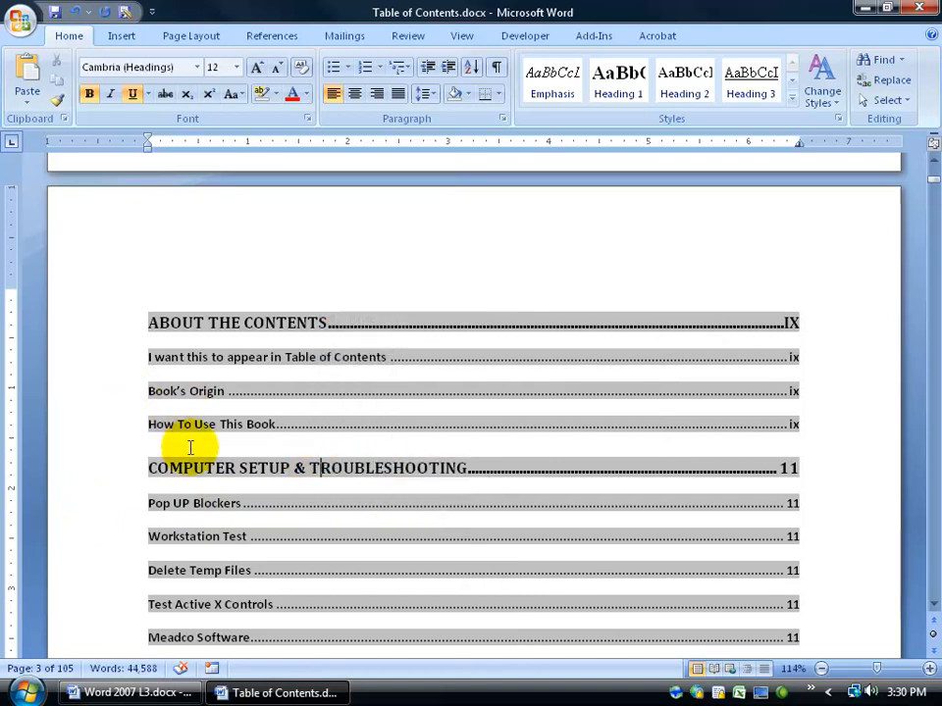
key("ctrl+a")
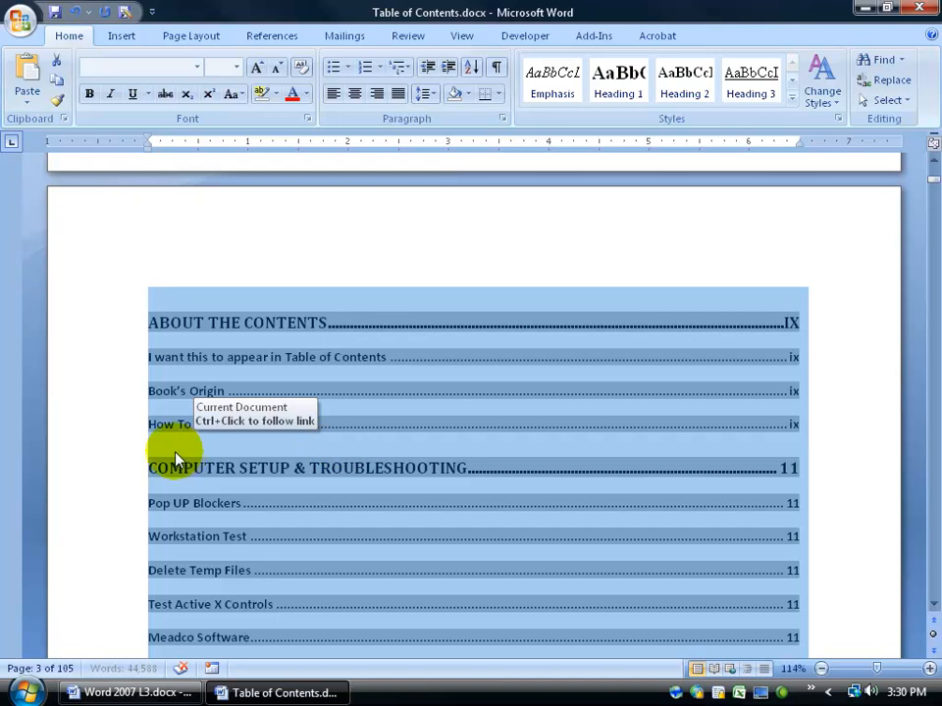
left_click(131, 443)
left_click(378, 414)
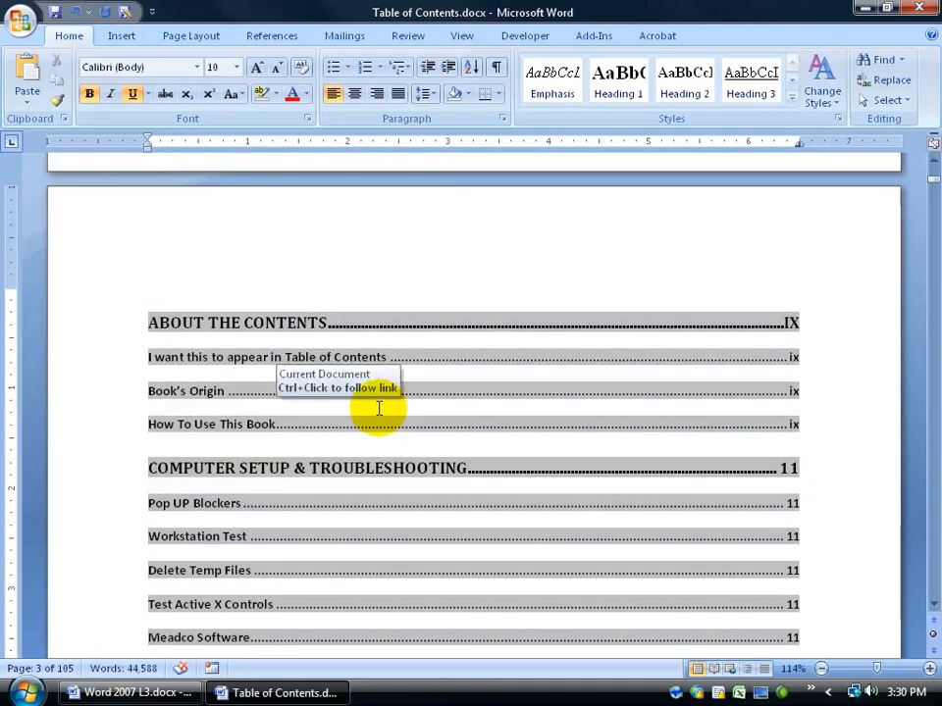